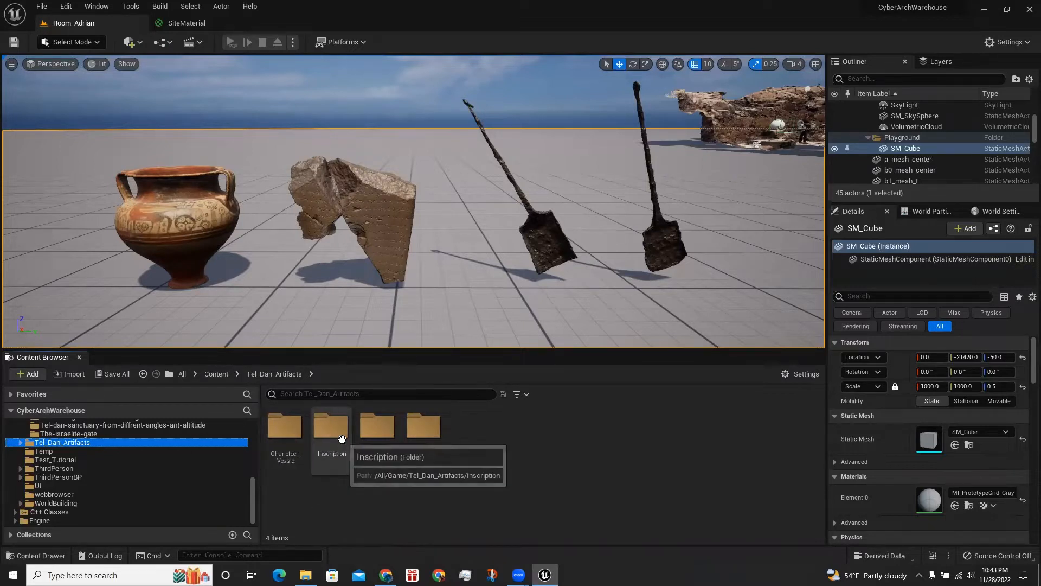
# Examine the mesh, texture and material assets in the Charioteer_Vessle folder under Tel_Dan_Artifacts.
pyautogui.press('Right')
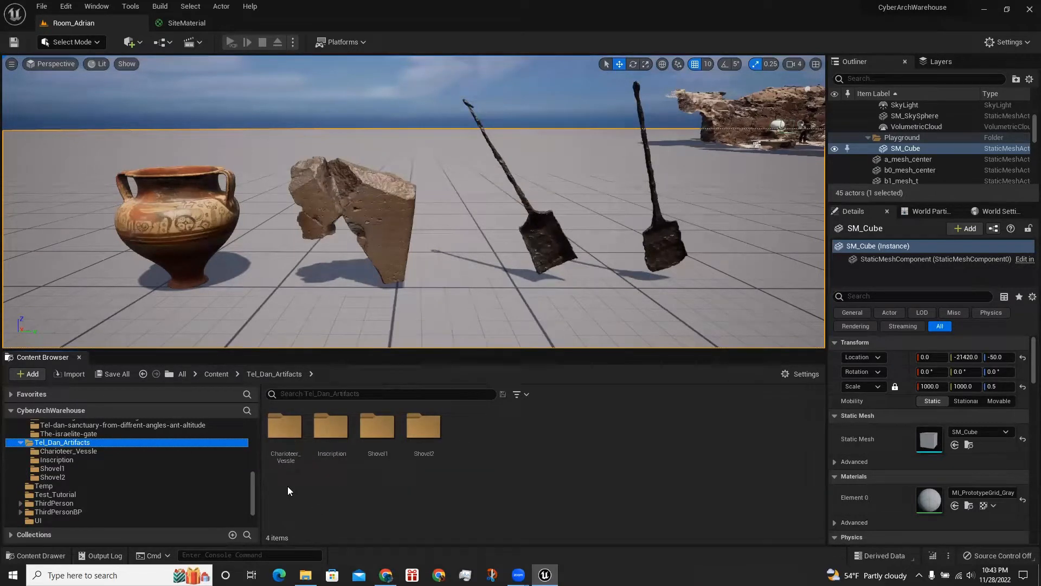
pyautogui.doubleClick(284, 430)
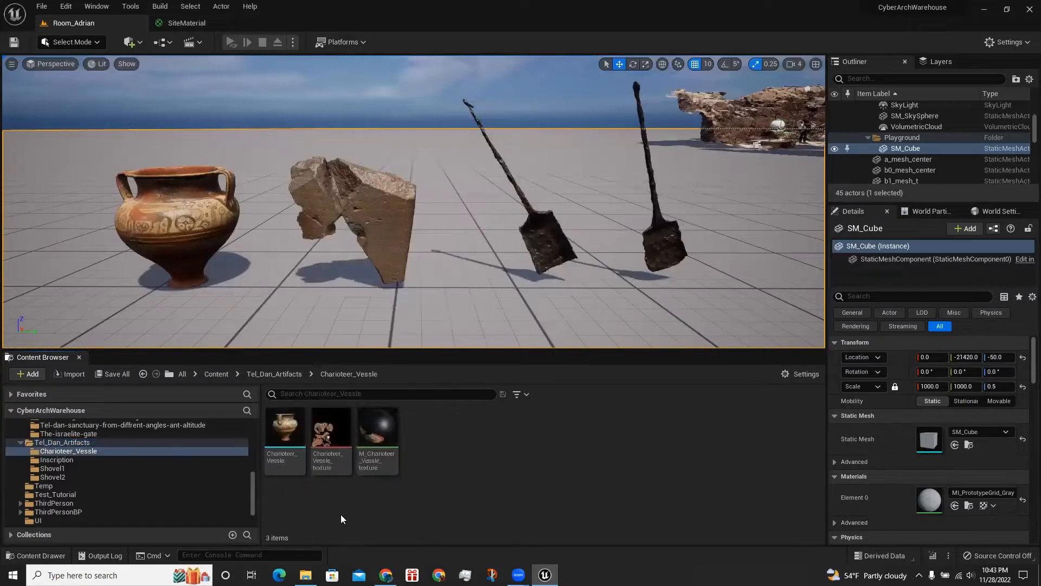
pyautogui.moveTo(286, 454)
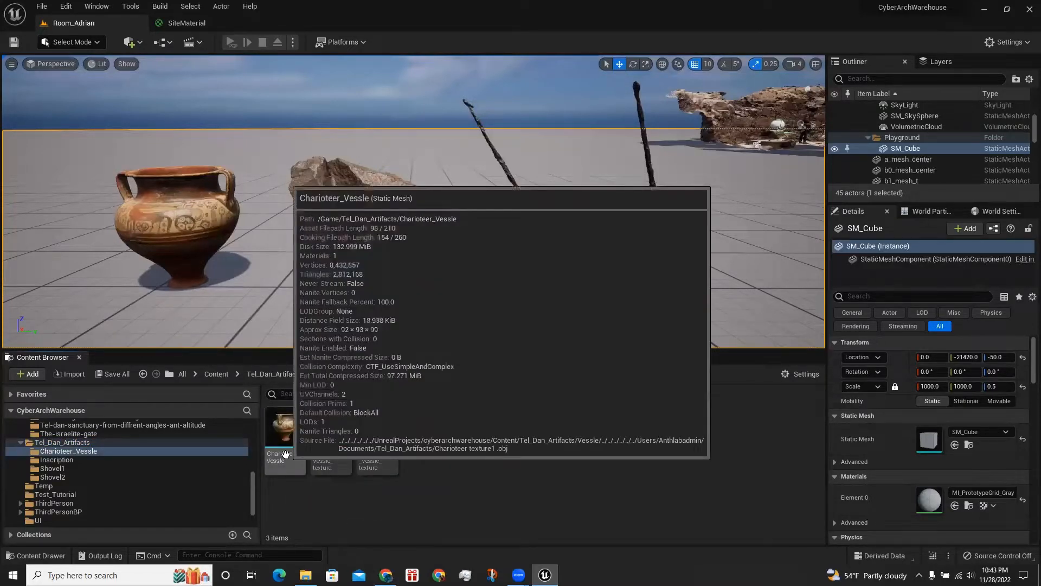
pyautogui.moveTo(337, 453)
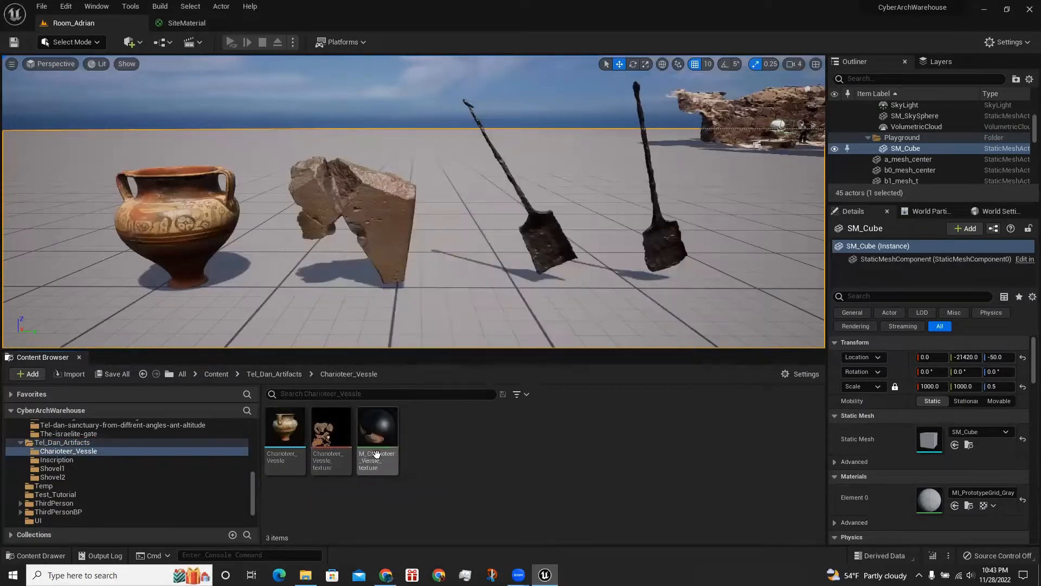
pyautogui.moveTo(377, 453)
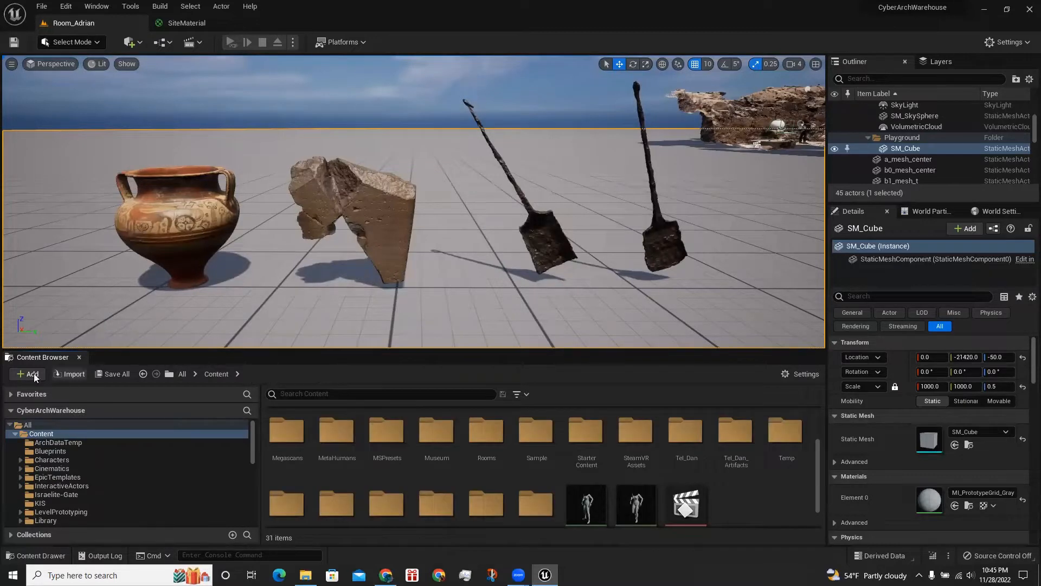
# Create a folder named Artifacts in the project's Content folder.
pyautogui.click(32, 374)
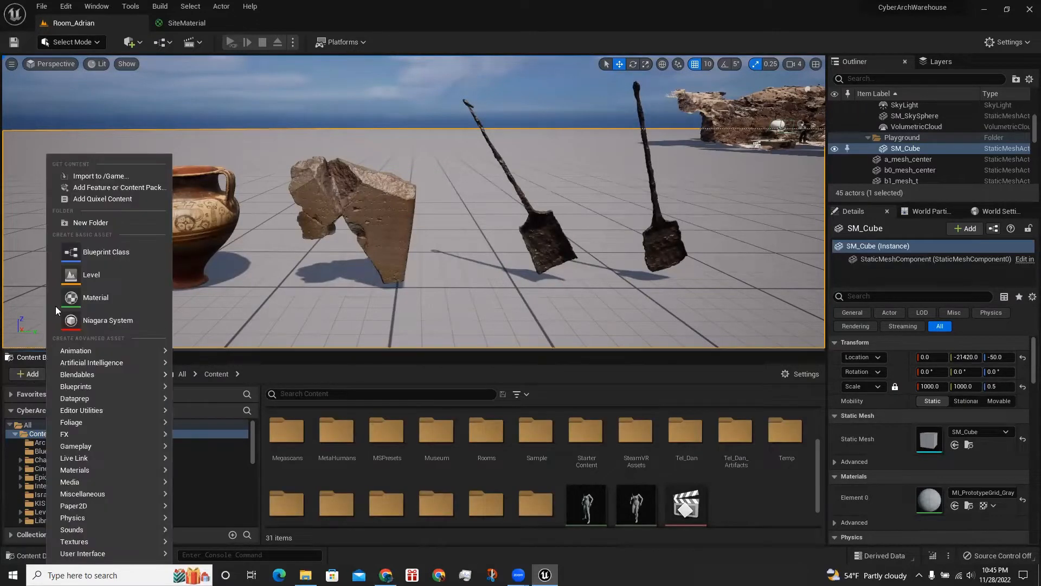
pyautogui.click(107, 218)
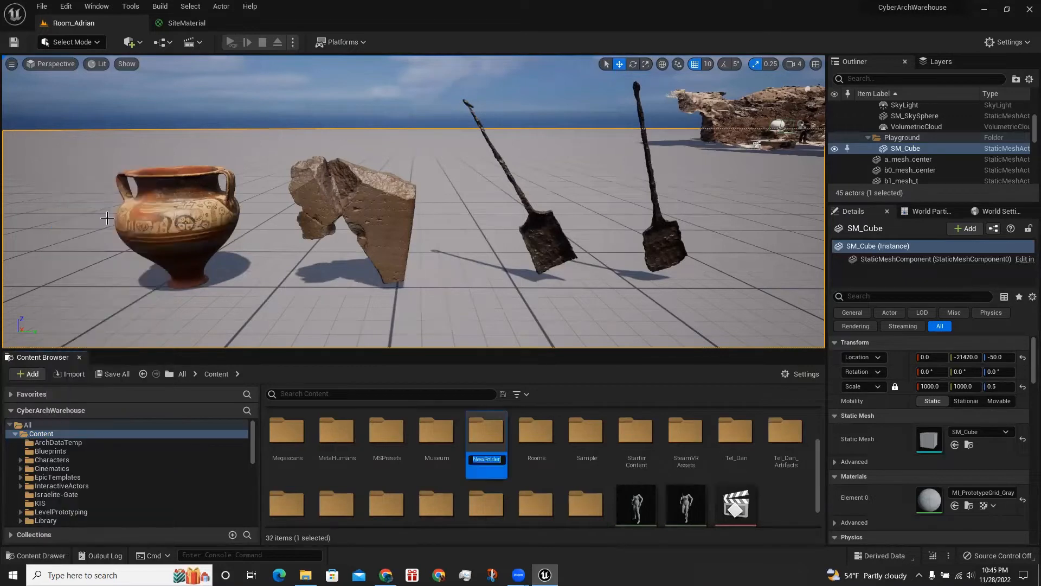
pyautogui.write('Artifacts')
pyautogui.press('Return')
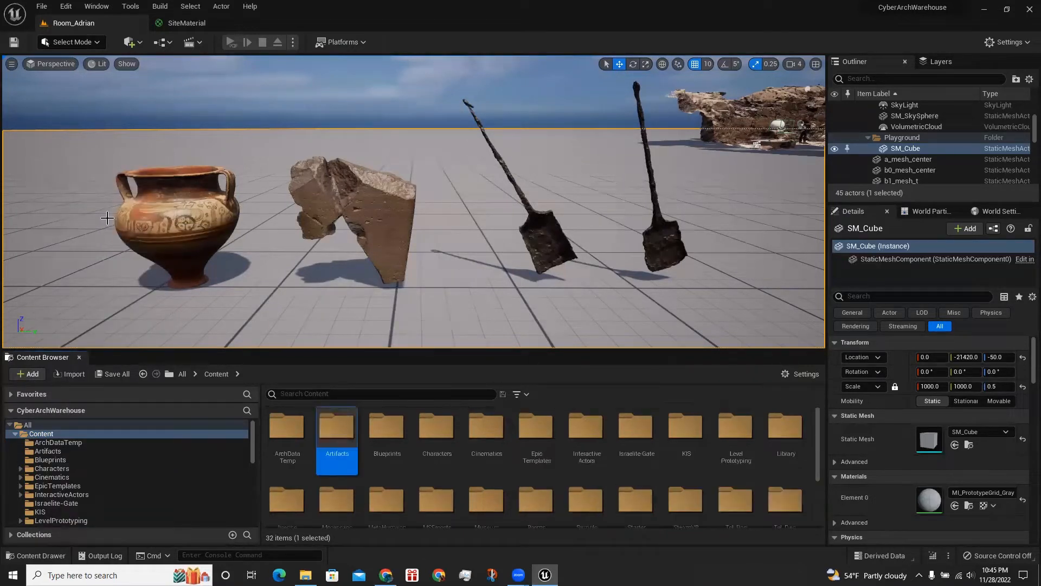
# Create a subfolder named Inscription inside the Artifacts folder.
pyautogui.doubleClick(336, 456)
pyautogui.click(25, 375)
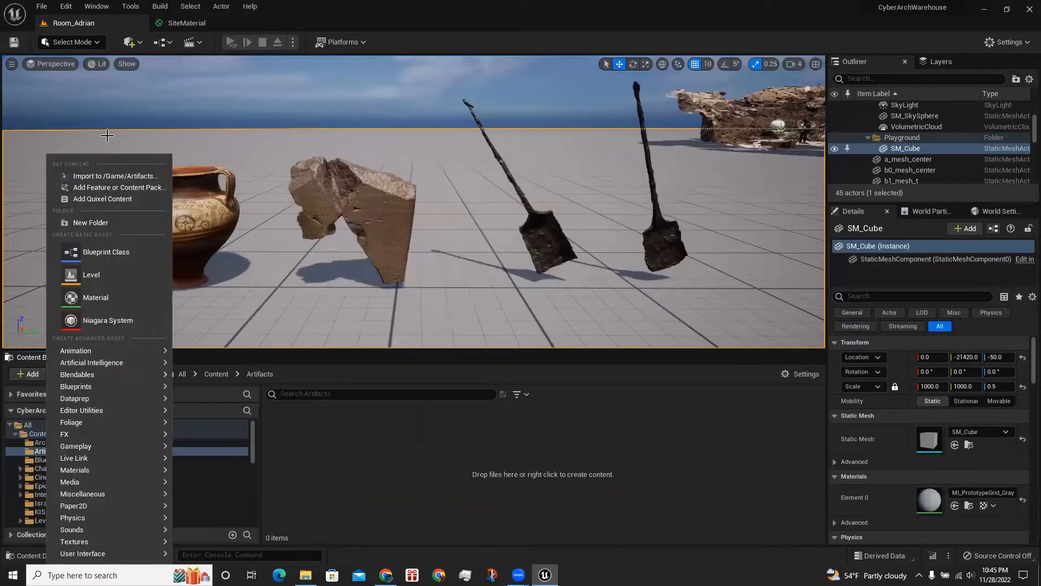
pyautogui.click(91, 222)
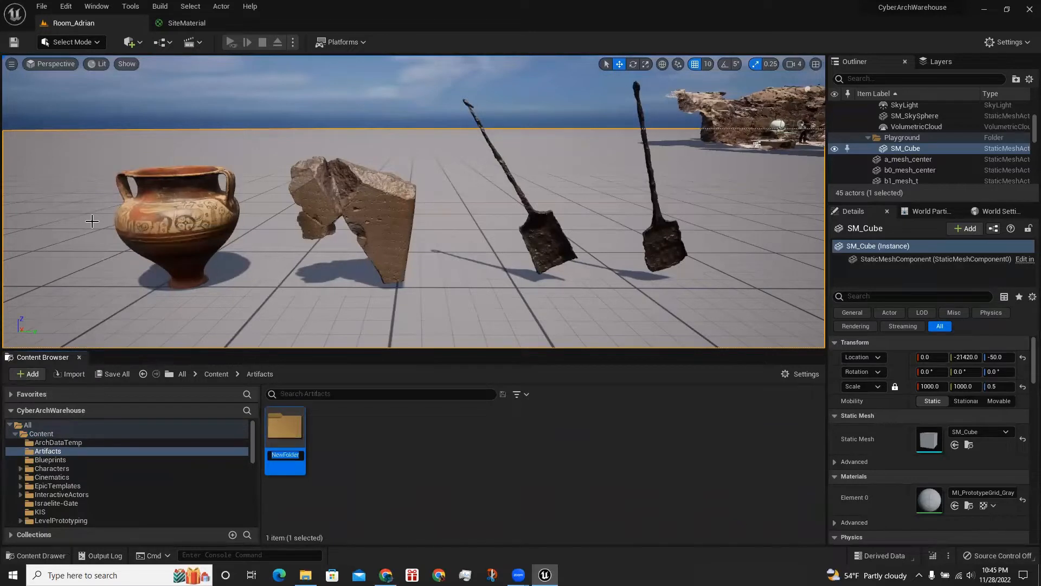
pyautogui.write('In')
pyautogui.write('scription')
pyautogui.press('Return')
# Start importing Tel Dan Inscription .obj from the FallQuarter_TelDan Artifacts folder in File Explorer into the new Inscription folder.
pyautogui.doubleClick(277, 437)
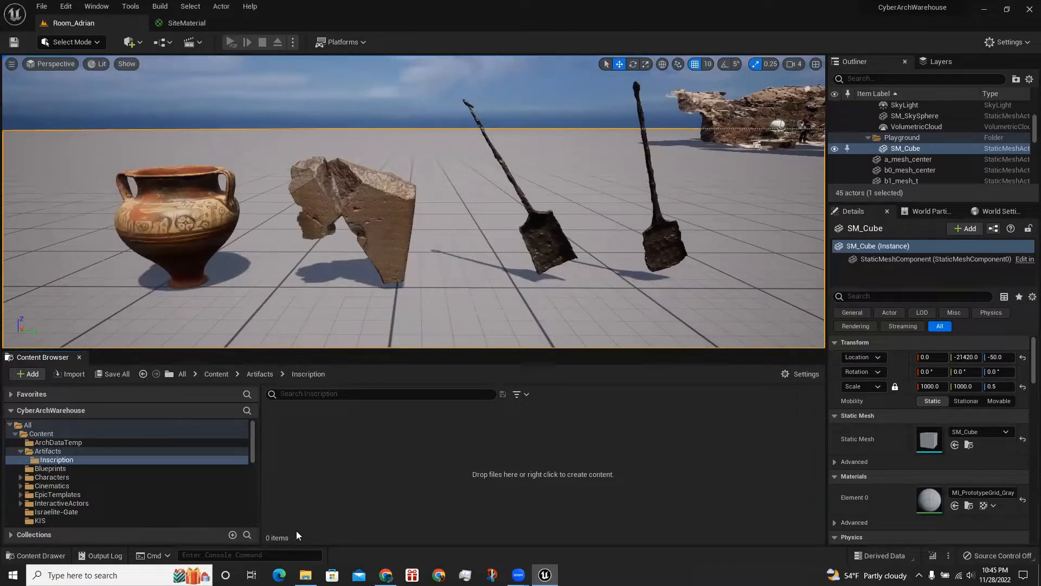
pyautogui.click(305, 575)
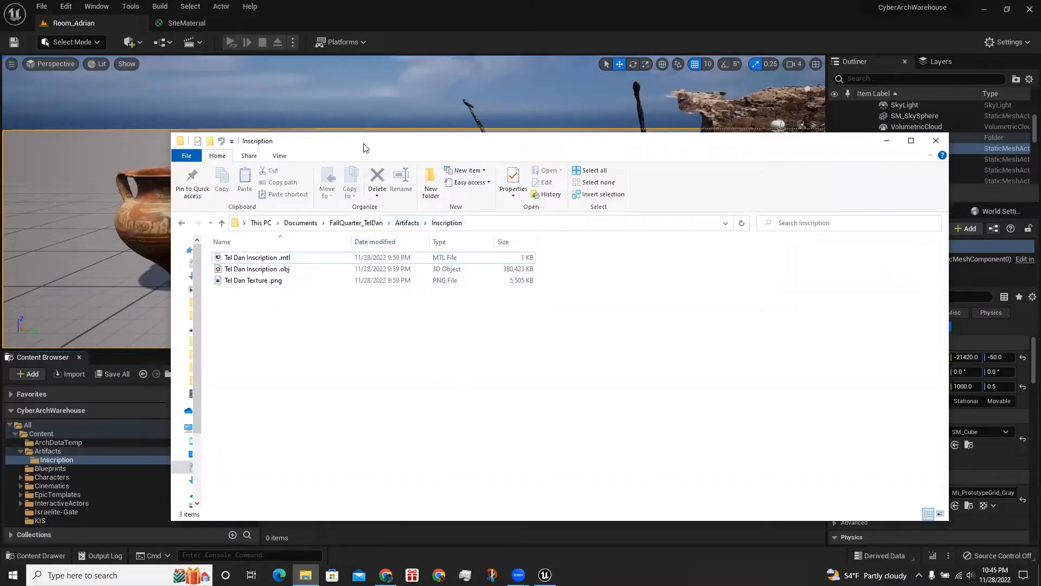
pyautogui.moveTo(368, 147); pyautogui.dragTo(608, 155)
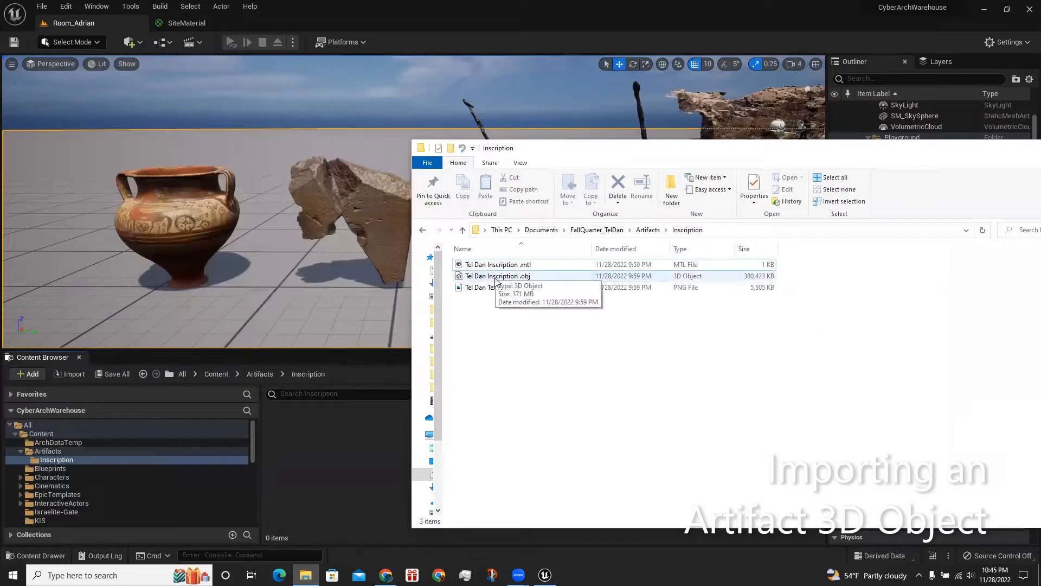
pyautogui.moveTo(495, 279); pyautogui.dragTo(361, 412)
pyautogui.moveTo(328, 465); pyautogui.dragTo(326, 466)
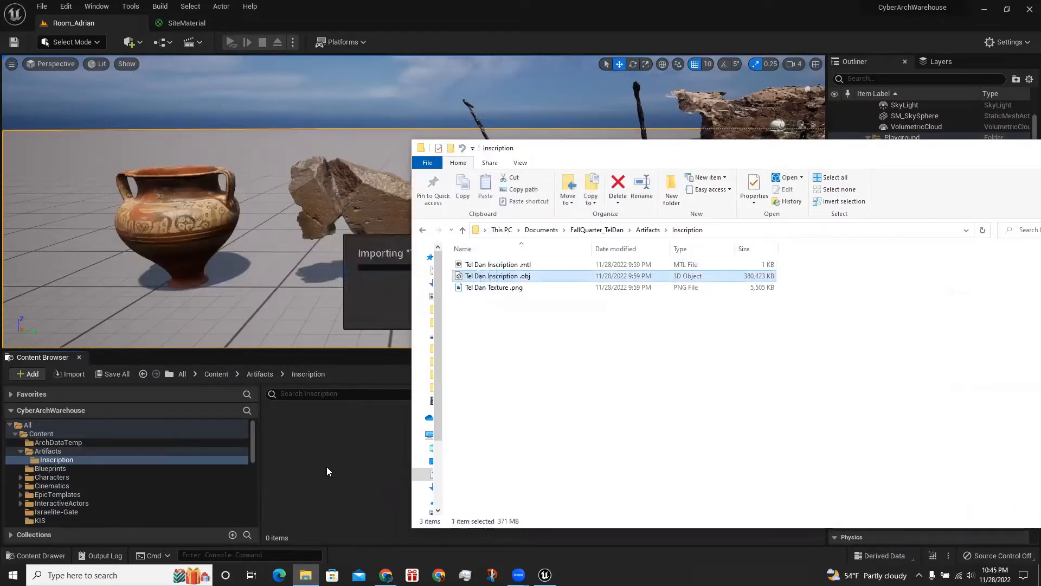
pyautogui.moveTo(823, 154); pyautogui.dragTo(699, 149)
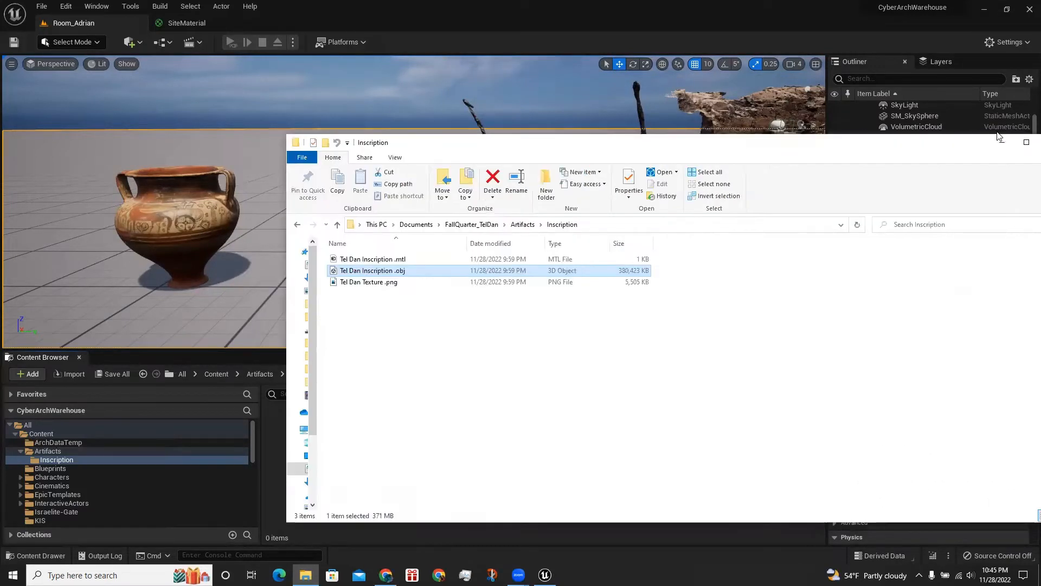
pyautogui.click(1000, 142)
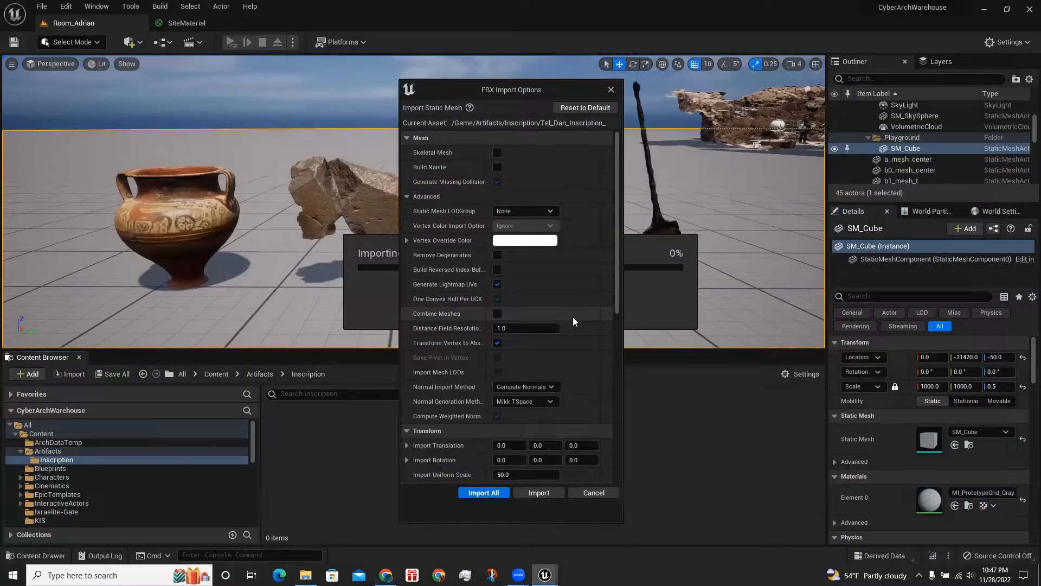
# Import the mesh with a uniform scale of 5.0 and the material import method set to Do Not Create Material.
pyautogui.scroll(-5, 573, 316)
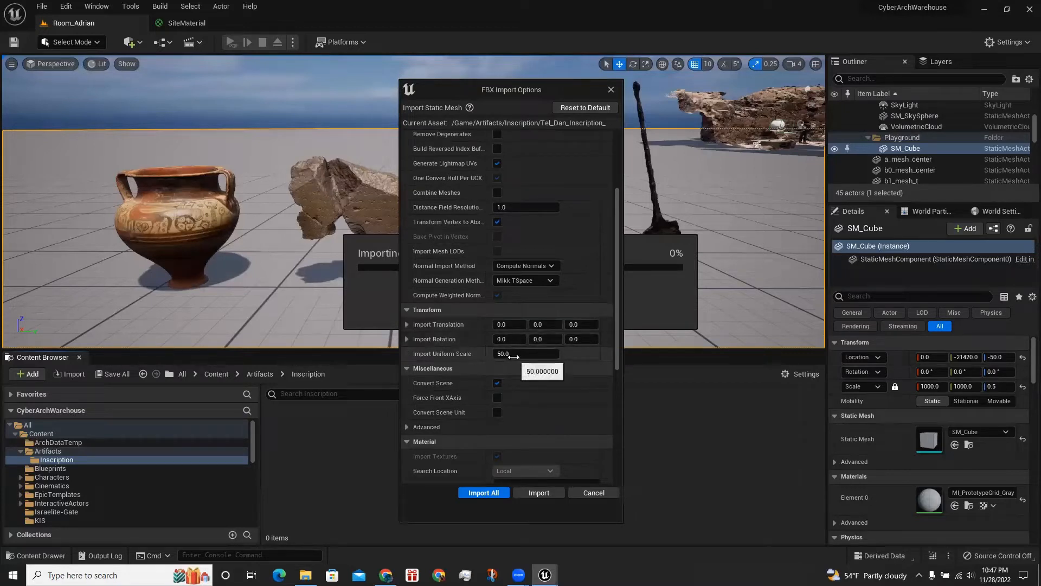
pyautogui.click(513, 355)
pyautogui.press('BackSpace')
pyautogui.scroll(-6, 511, 366)
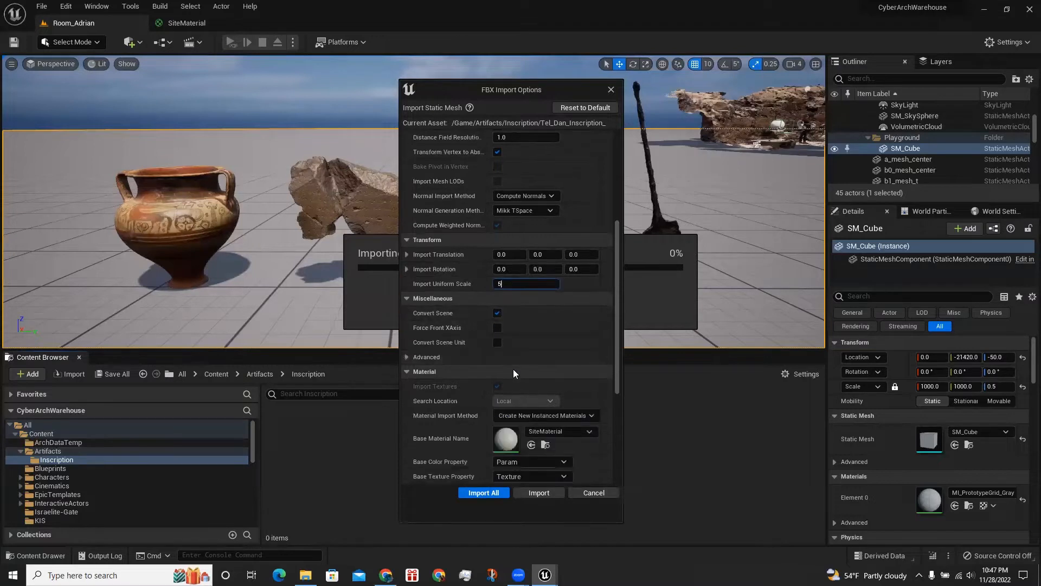
pyautogui.scroll(-1, 440, 340)
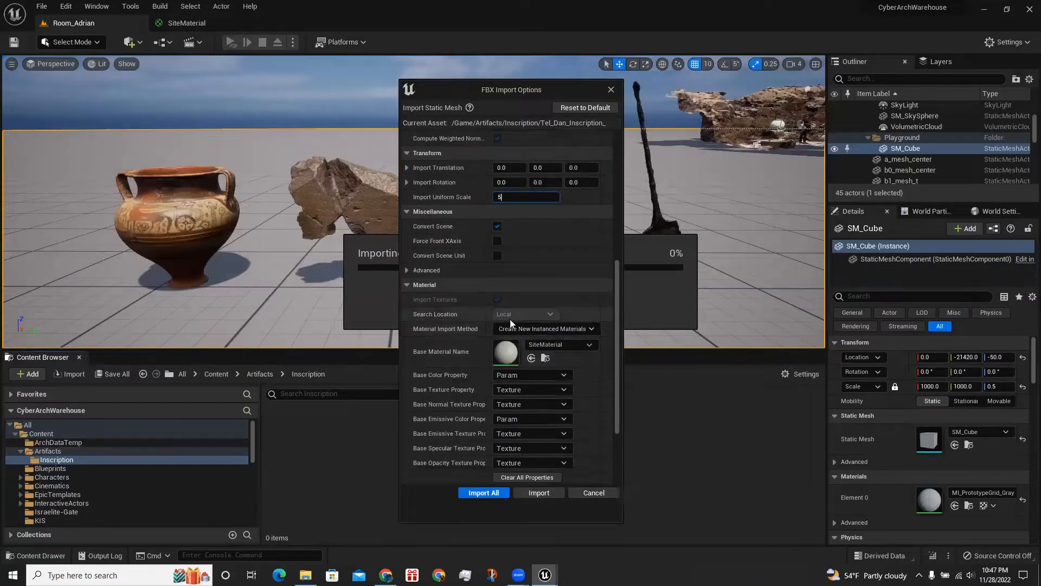
pyautogui.click(520, 329)
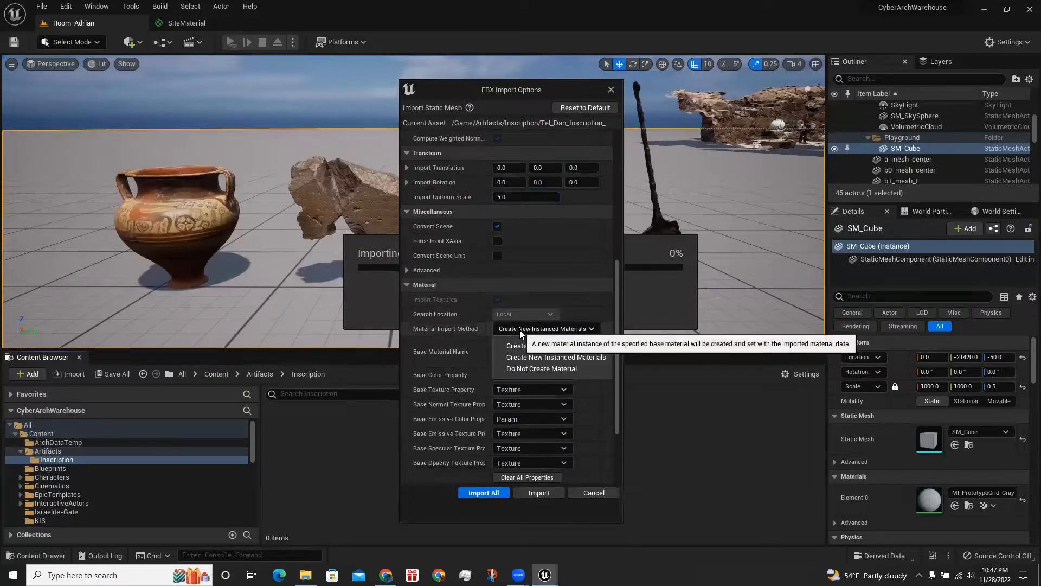
pyautogui.click(524, 369)
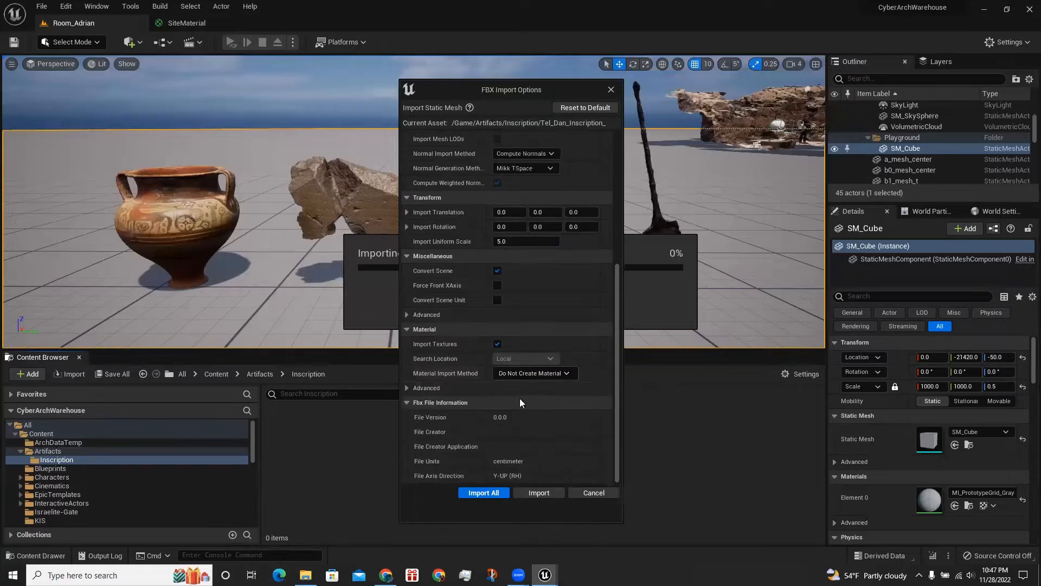
pyautogui.click(482, 493)
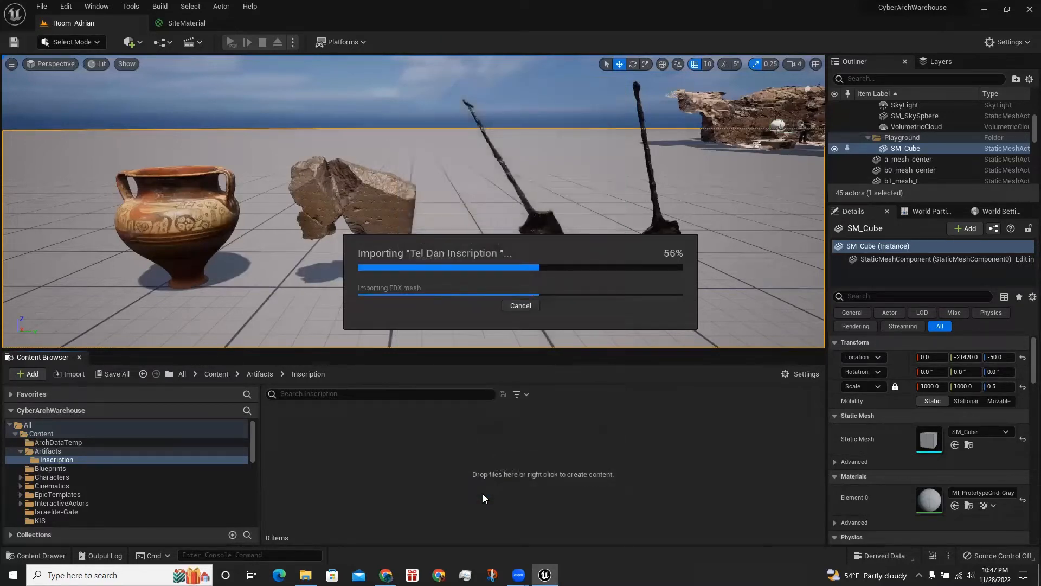
# Place the imported Tel_Dan_Inscription_ mesh in the level beside the vessel at 0.1 scale and select it.
pyautogui.scroll(-5, 435, 243)
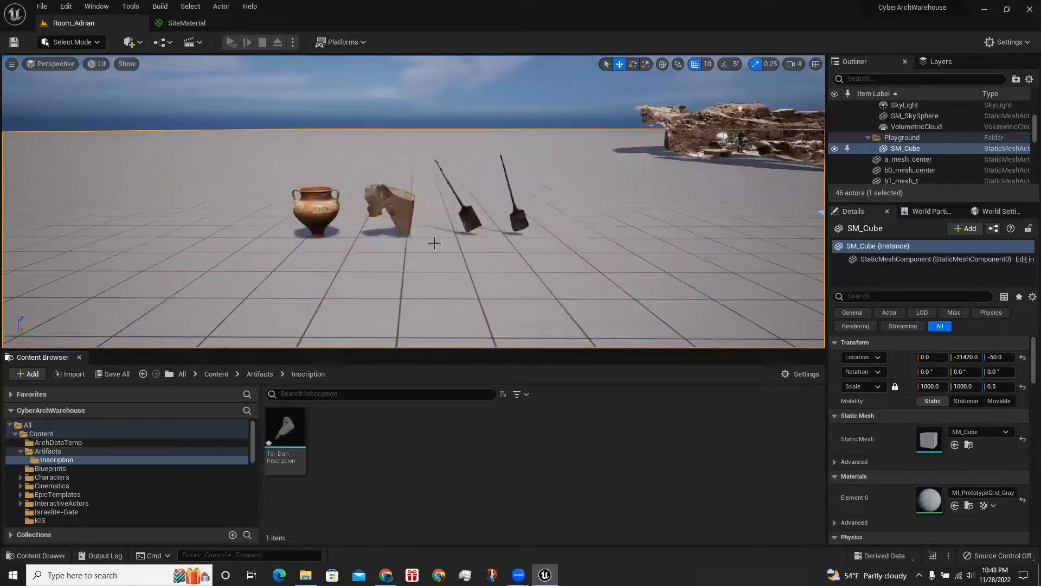
pyautogui.moveTo(435, 243); pyautogui.dragTo(401, 243, button='right')
pyautogui.scroll(-3, 401, 243)
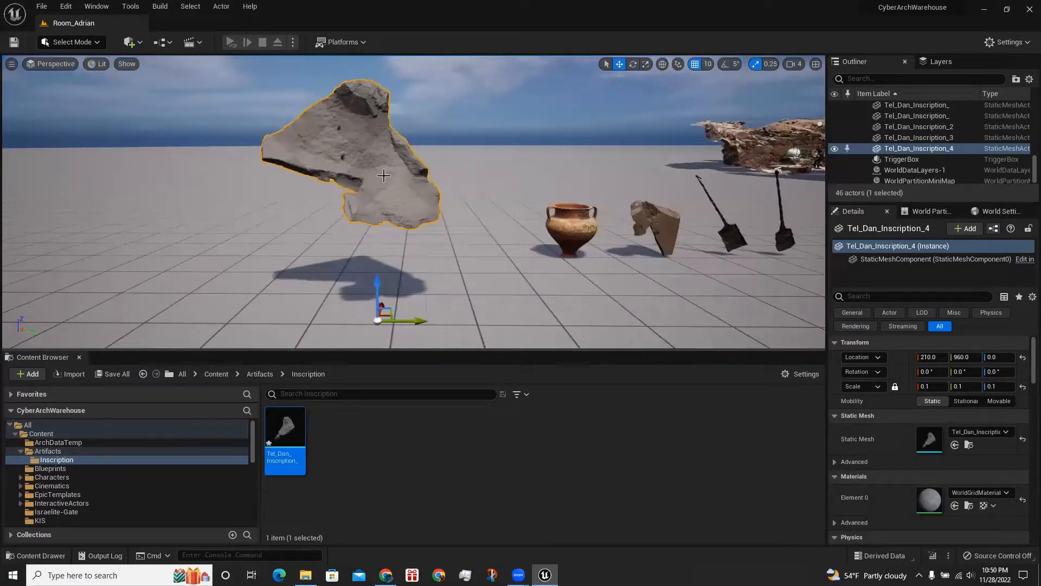
pyautogui.moveTo(469, 174)
pyautogui.mouseDown(button='right')
pyautogui.moveTo(469, 187)
pyautogui.moveTo(475, 167)
pyautogui.moveTo(474, 180)
pyautogui.mouseUp(button='right')
pyautogui.click(474, 180)
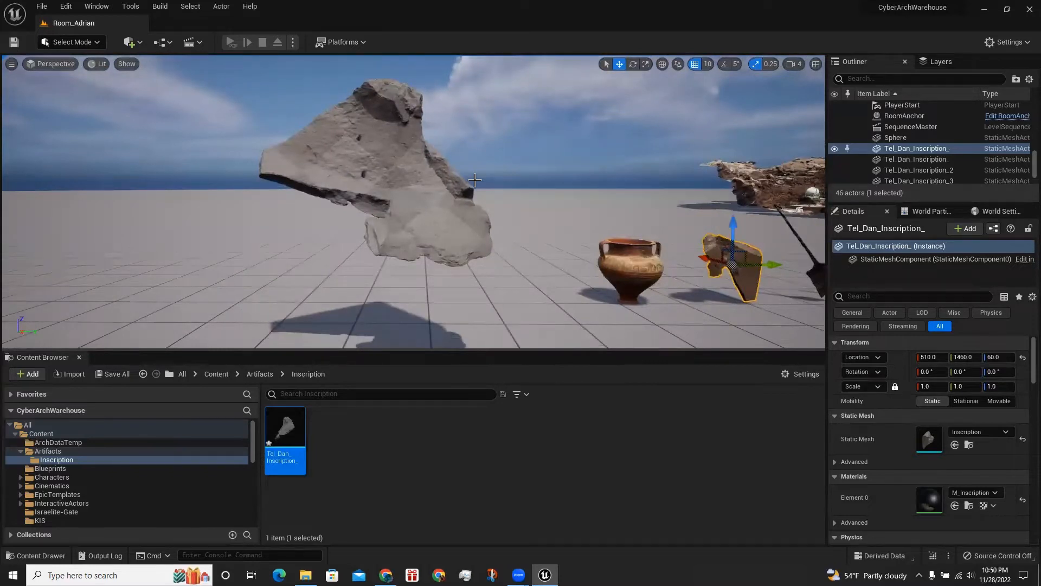
pyautogui.click(410, 187)
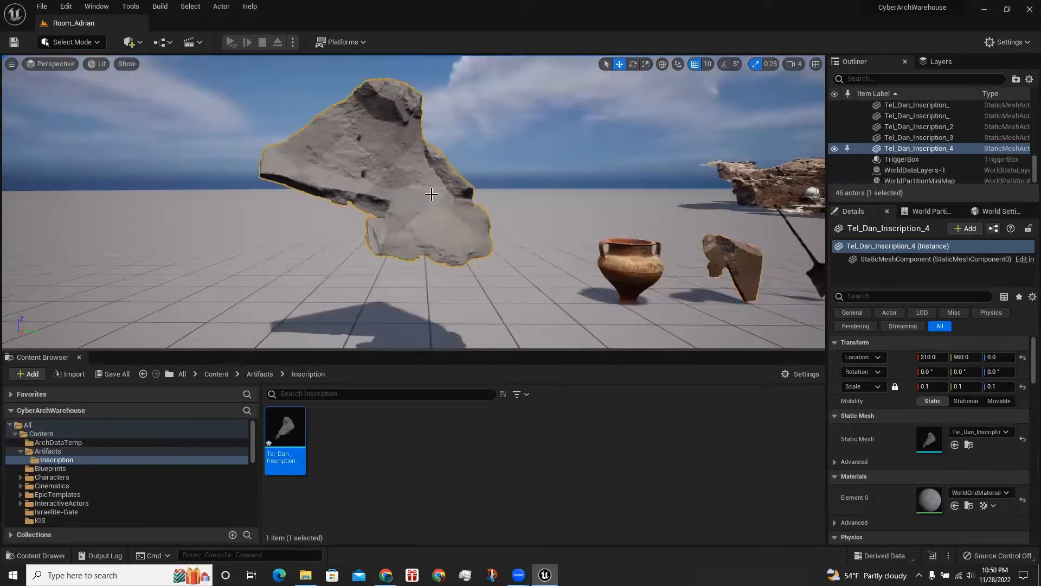
# Rotate the untextured inscription mesh freehand to about -94°, 35° and 129° so that its flat face points forward.
pyautogui.moveTo(410, 187); pyautogui.dragTo(430, 198, button='right')
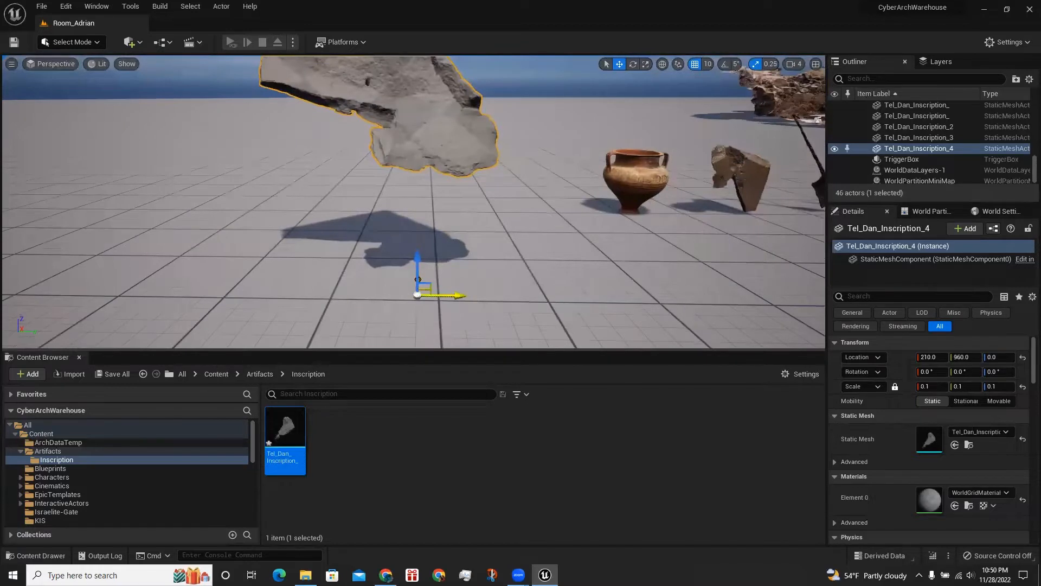
pyautogui.moveTo(424, 286); pyautogui.dragTo(469, 266, button='right')
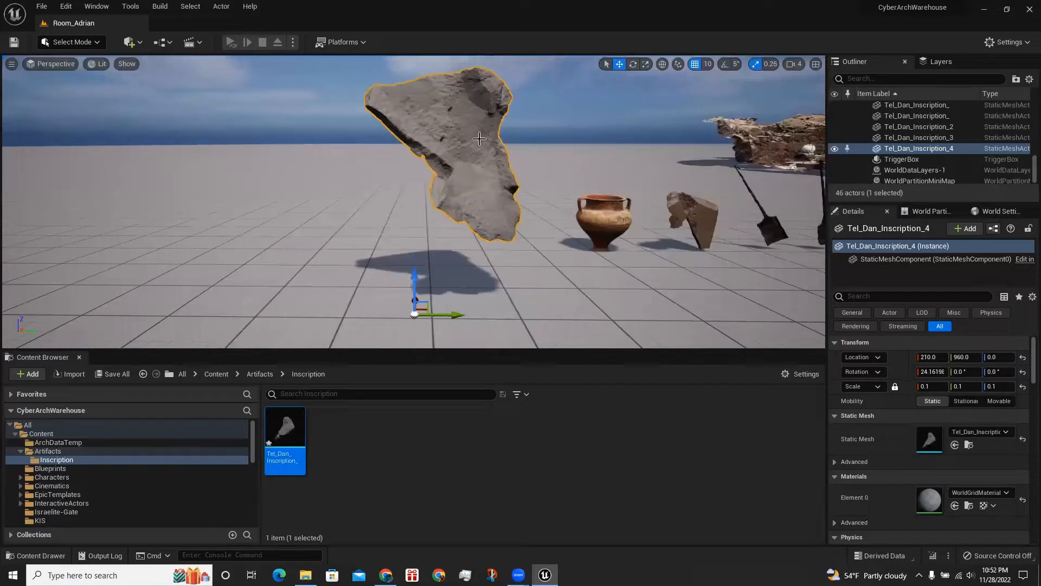
pyautogui.click(632, 65)
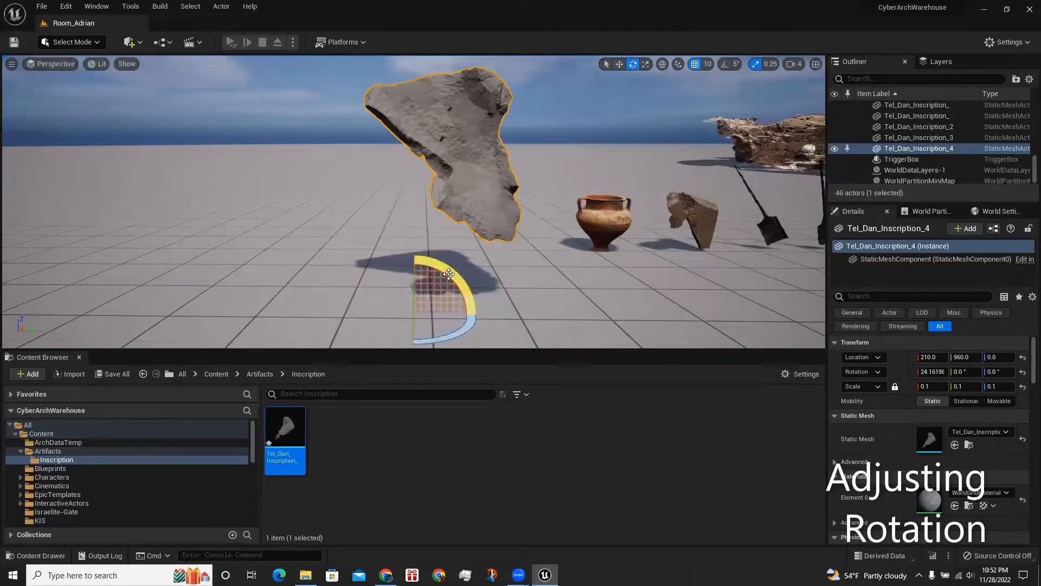
pyautogui.moveTo(449, 274); pyautogui.dragTo(479, 301)
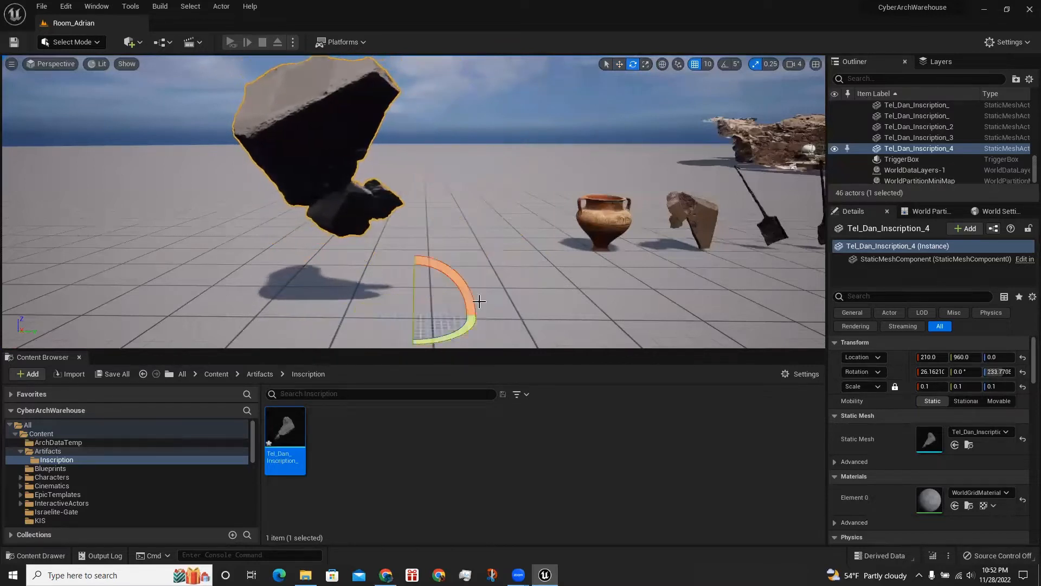
pyautogui.moveTo(415, 297); pyautogui.dragTo(420, 325)
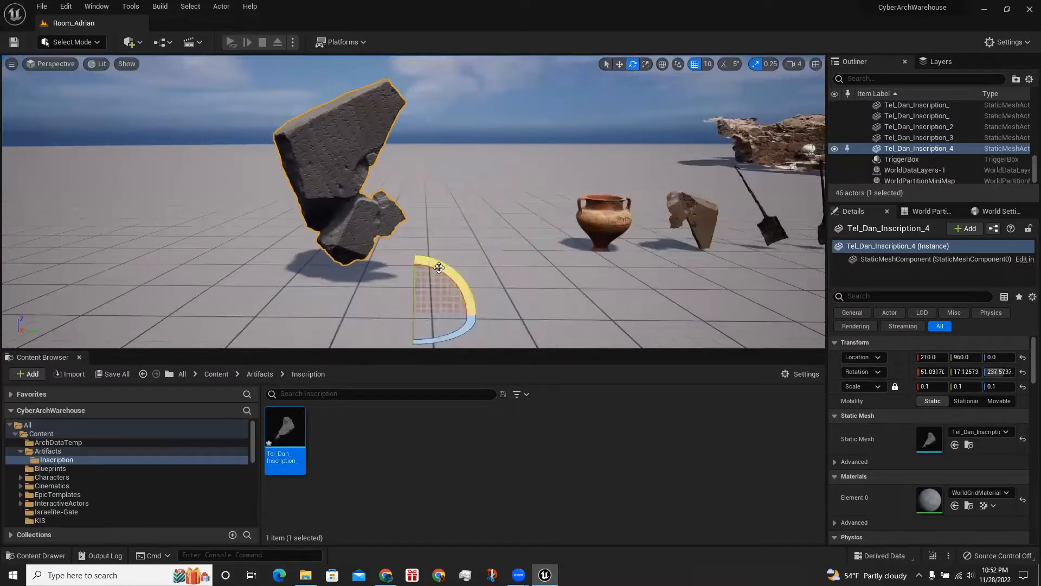
pyautogui.moveTo(439, 268); pyautogui.dragTo(326, 274)
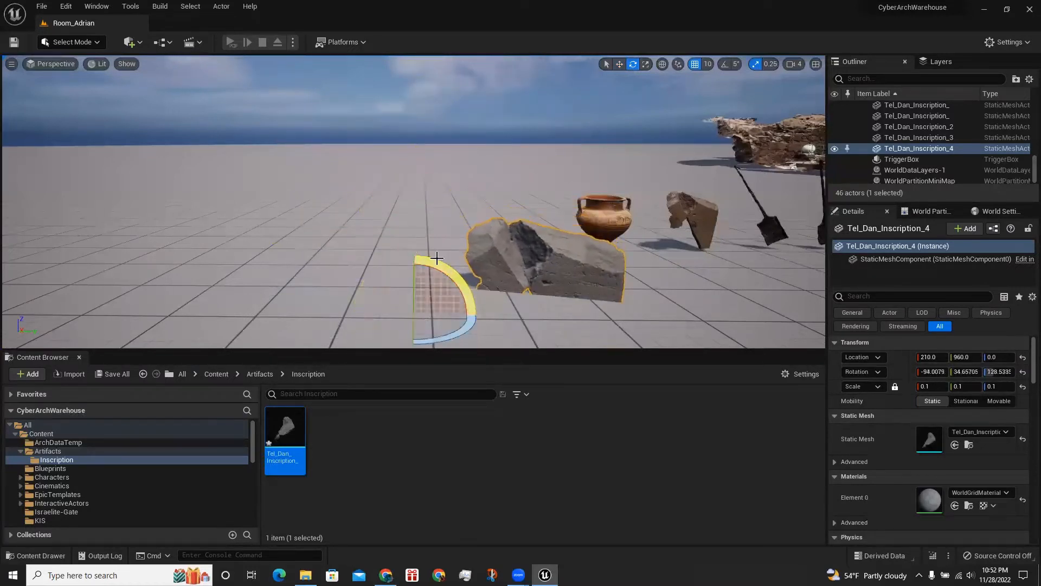
# Raise the inscription mesh off the floor and shift it away from the vessel to about Y 770, Z 120.
pyautogui.press('w')
pyautogui.moveTo(426, 299); pyautogui.dragTo(426, 166)
pyautogui.moveTo(451, 217); pyautogui.dragTo(283, 211)
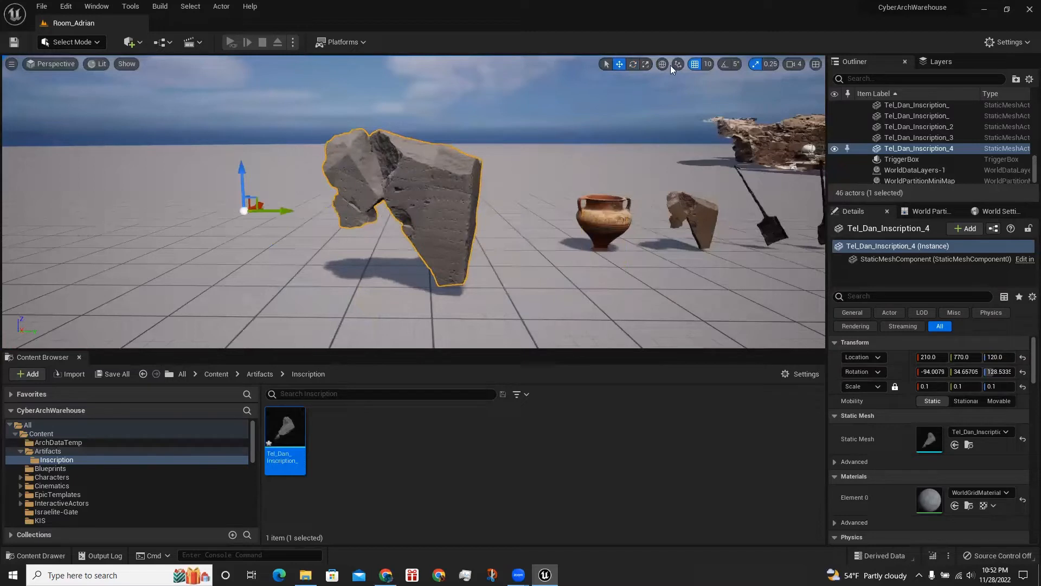
# Fine-tune the inscription mesh's rotation about the X axis.
pyautogui.click(632, 66)
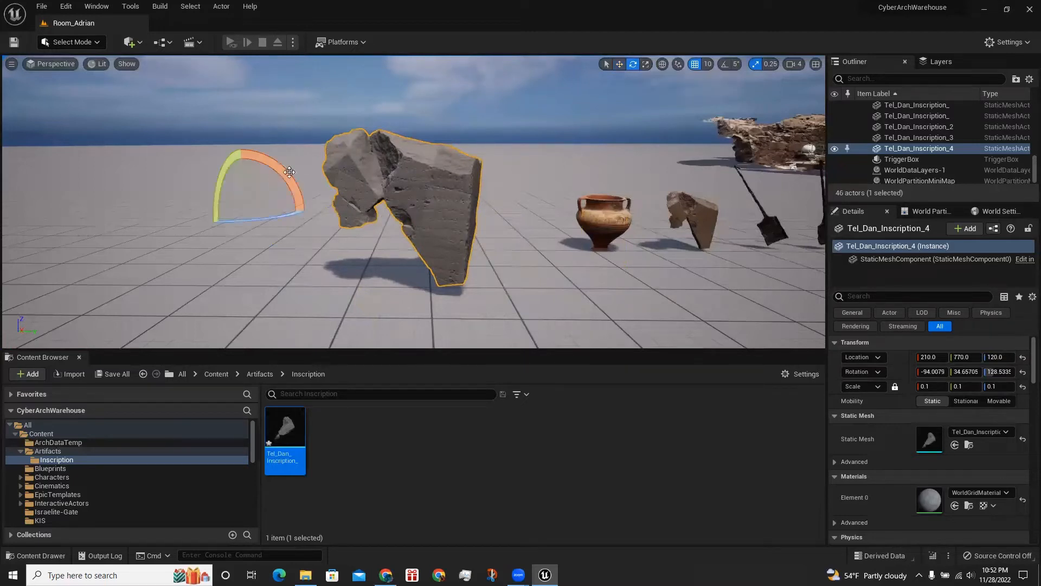
pyautogui.moveTo(288, 173); pyautogui.dragTo(243, 166)
pyautogui.press('w')
pyautogui.press('e')
pyautogui.press('w')
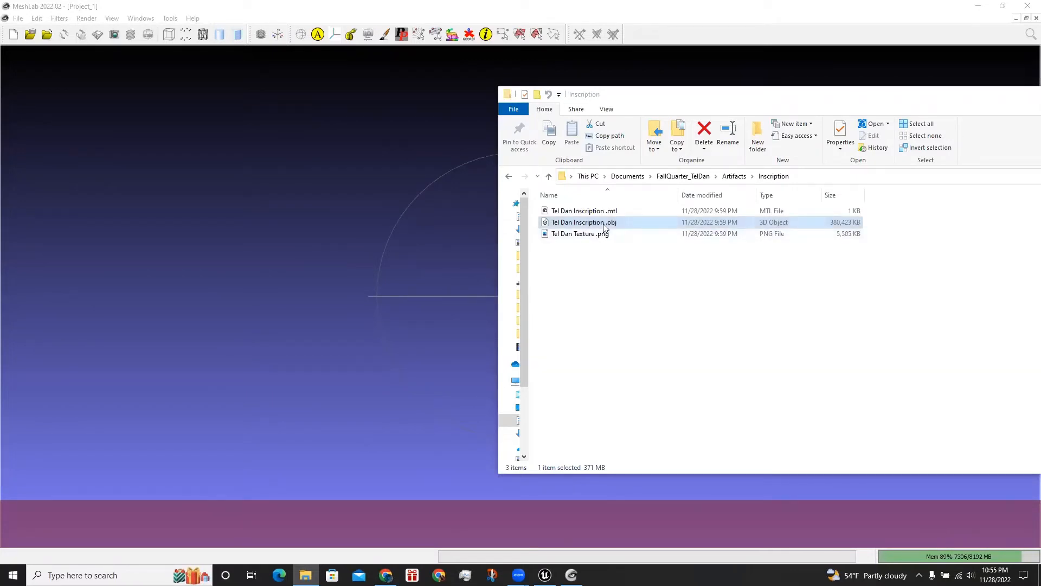
# Load Tel Dan Inscription .obj from the Inscription folder into MeshLab and show the coordinate axes.
pyautogui.moveTo(605, 226); pyautogui.dragTo(442, 285)
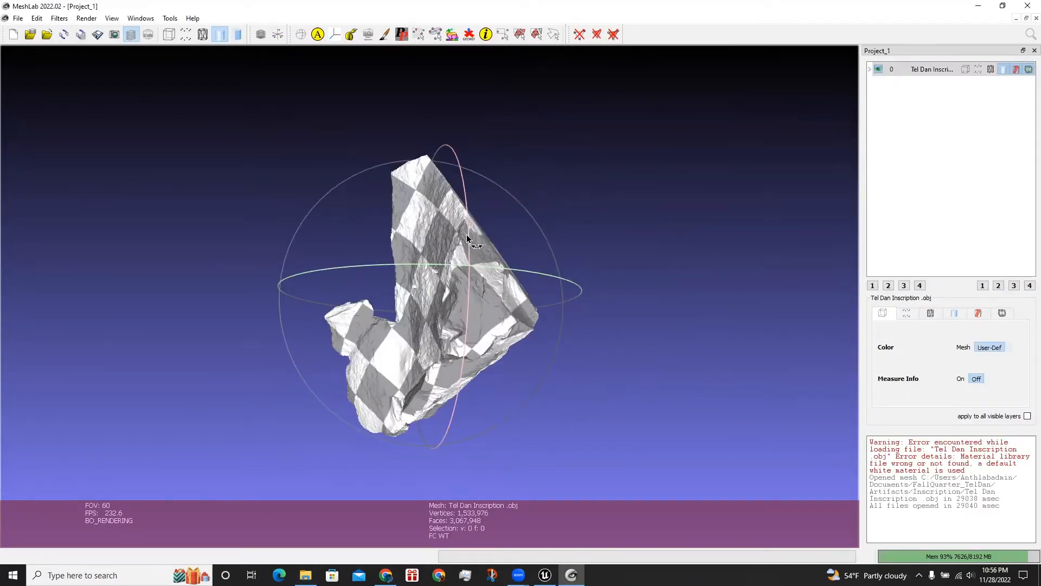
pyautogui.moveTo(467, 234); pyautogui.dragTo(199, 308)
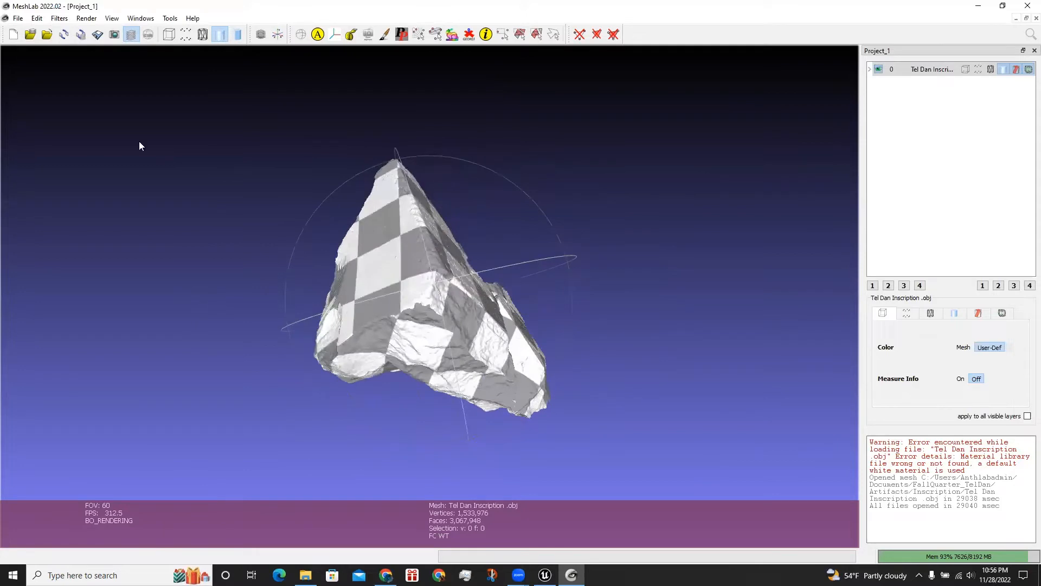
pyautogui.click(87, 19)
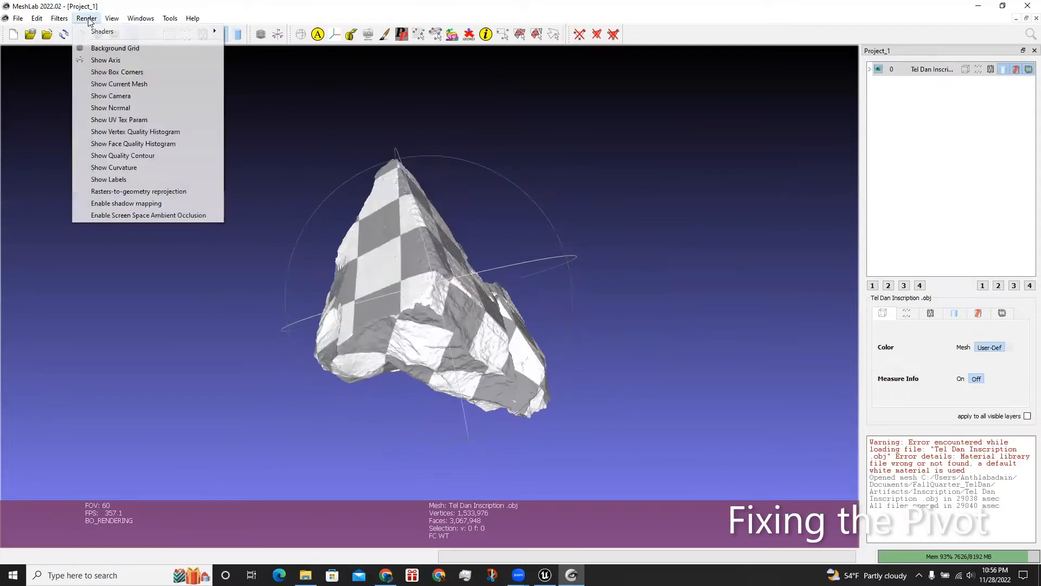
pyautogui.press('Escape')
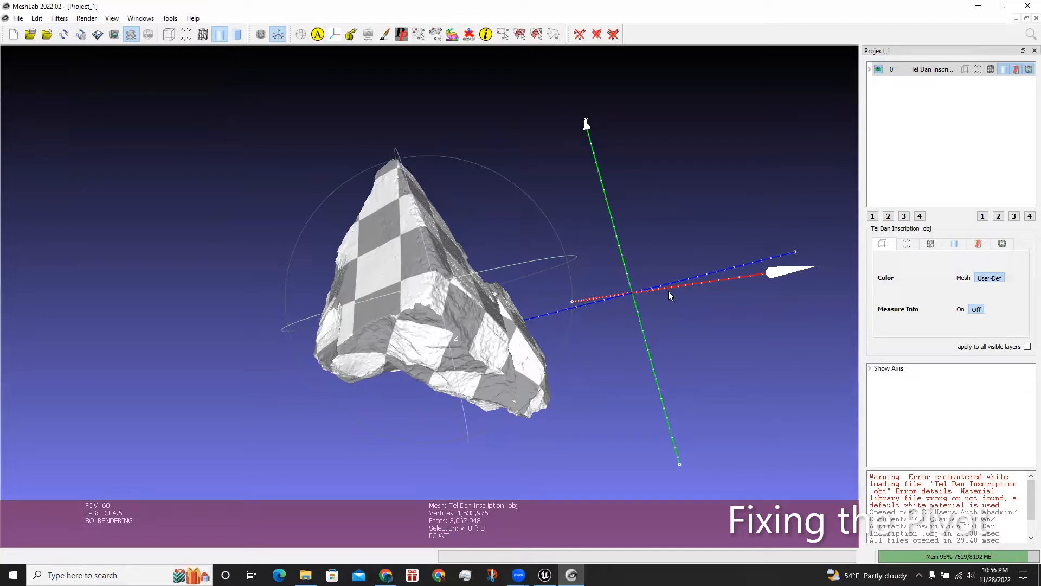
# Center the inscription mesh on the origin with the Translate, Center, set Origin transform using Center on Scene BBox.
pyautogui.click(59, 18)
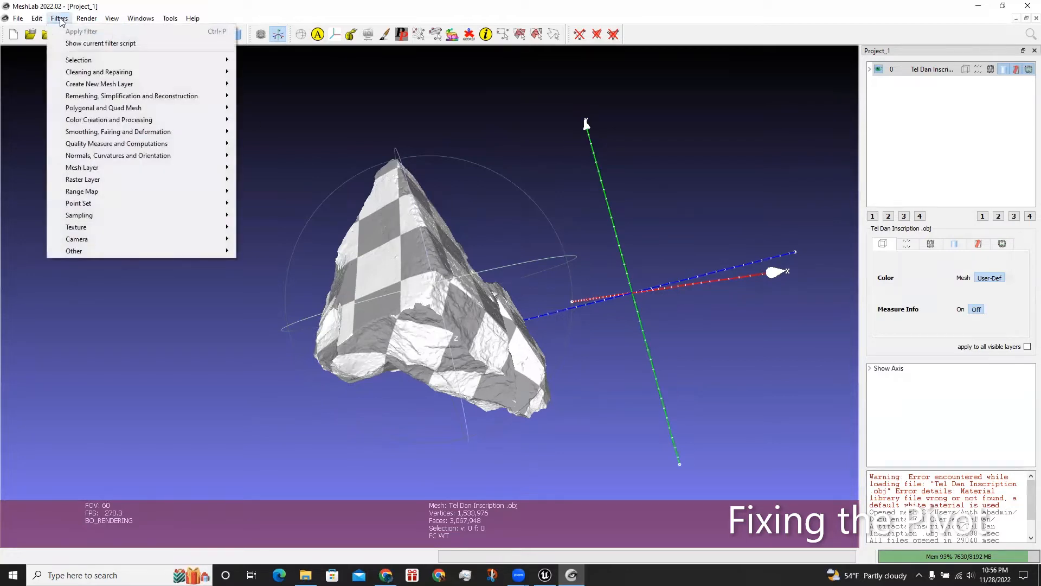
pyautogui.moveTo(111, 158)
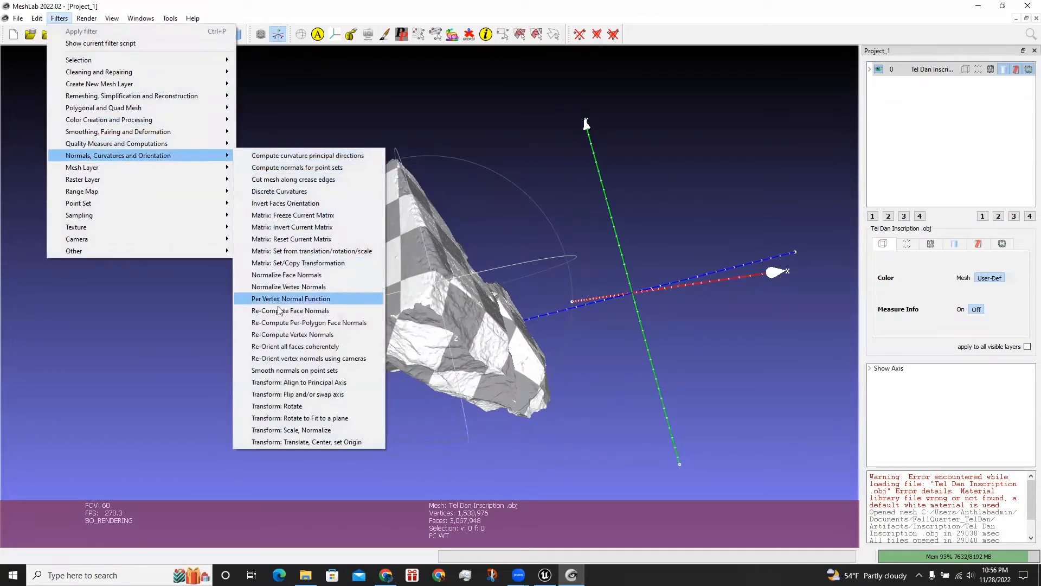
pyautogui.click(291, 442)
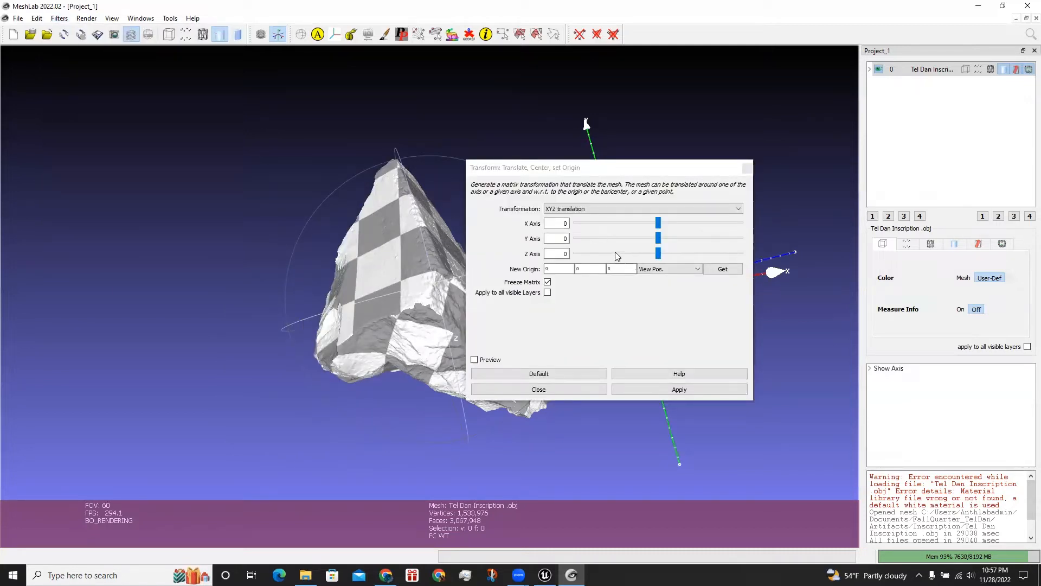
pyautogui.click(566, 211)
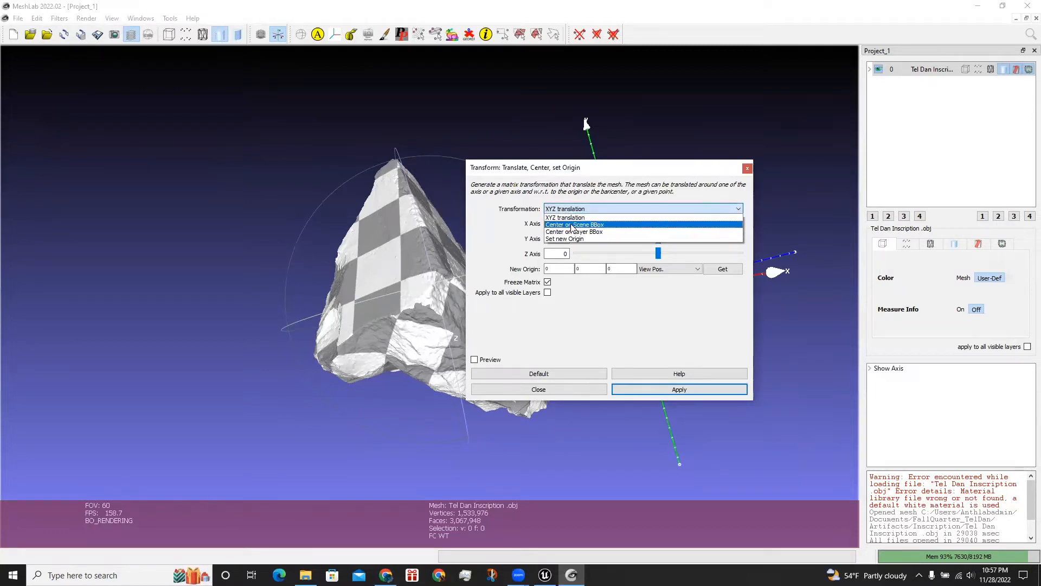
pyautogui.click(571, 225)
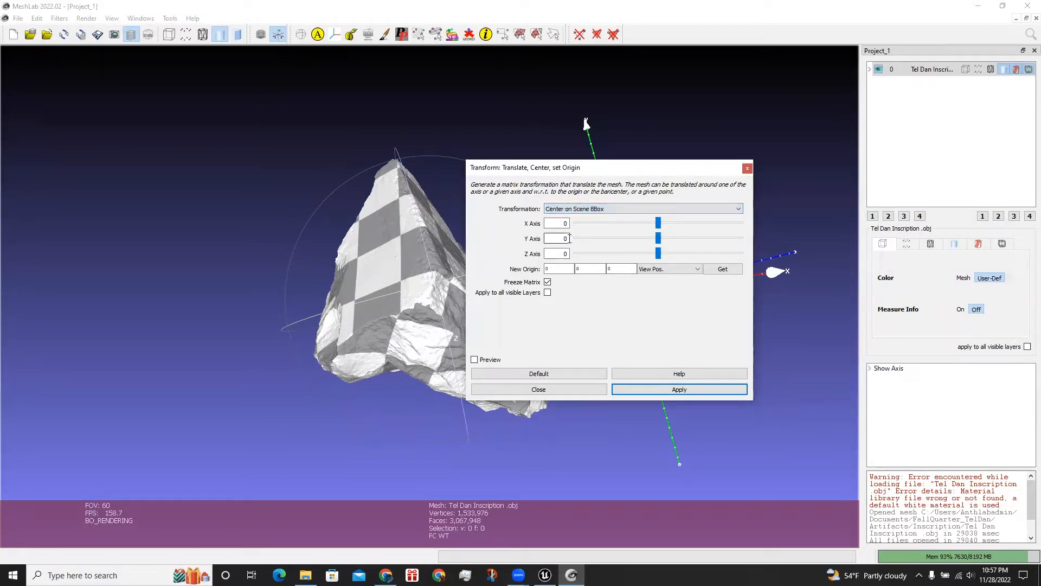
pyautogui.click(676, 389)
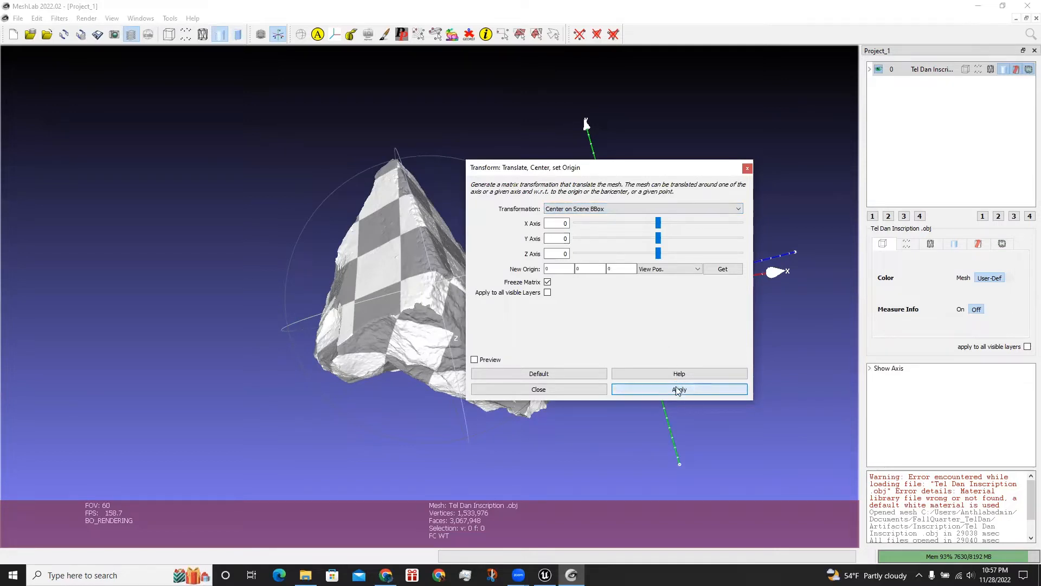
pyautogui.click(747, 169)
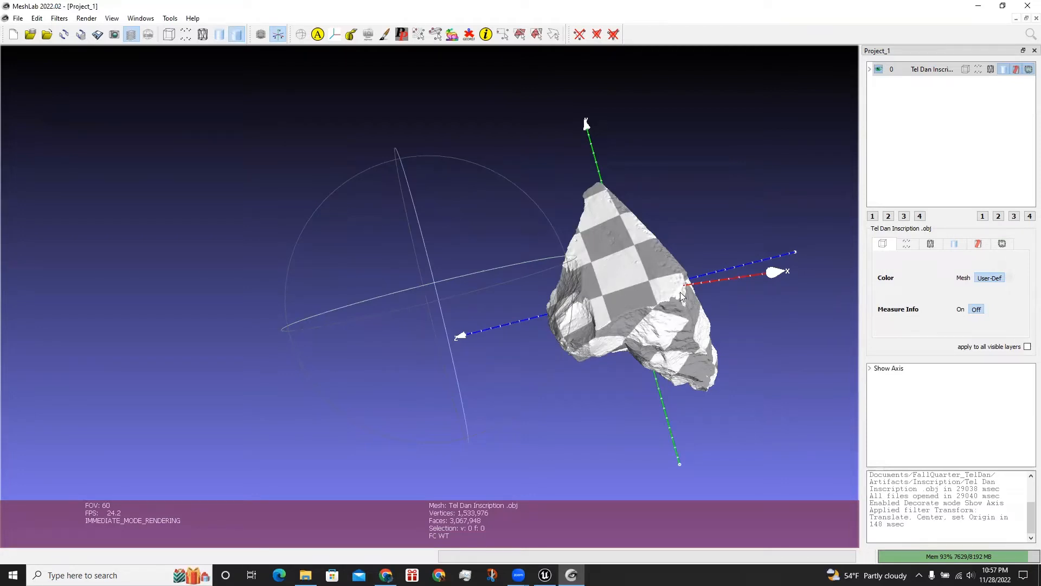
# Export the centered mesh as Tel Dan Inscription Pivot.obj in the Inscription folder with the default saving options.
pyautogui.click(17, 18)
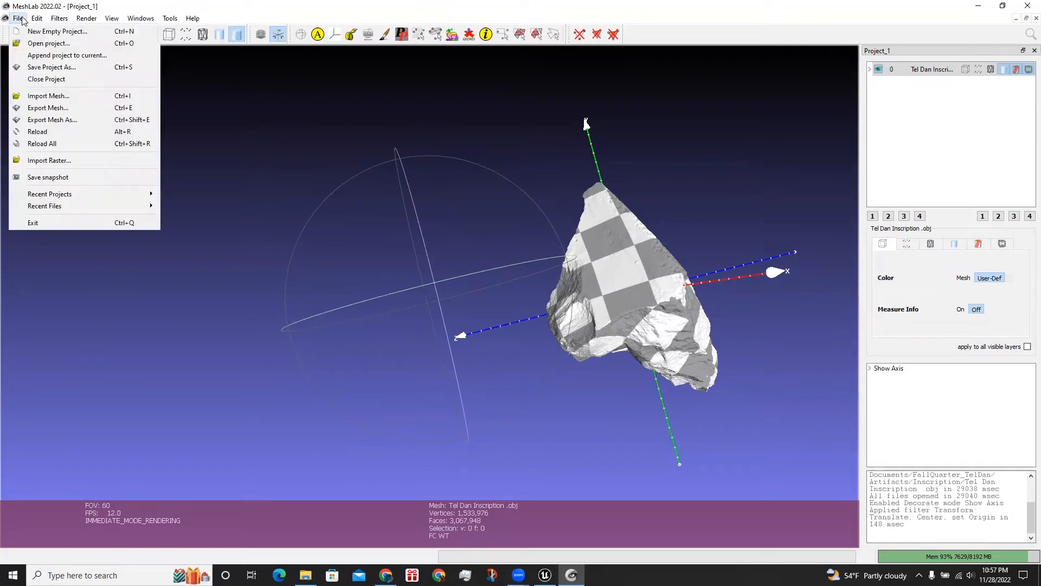
pyautogui.click(53, 123)
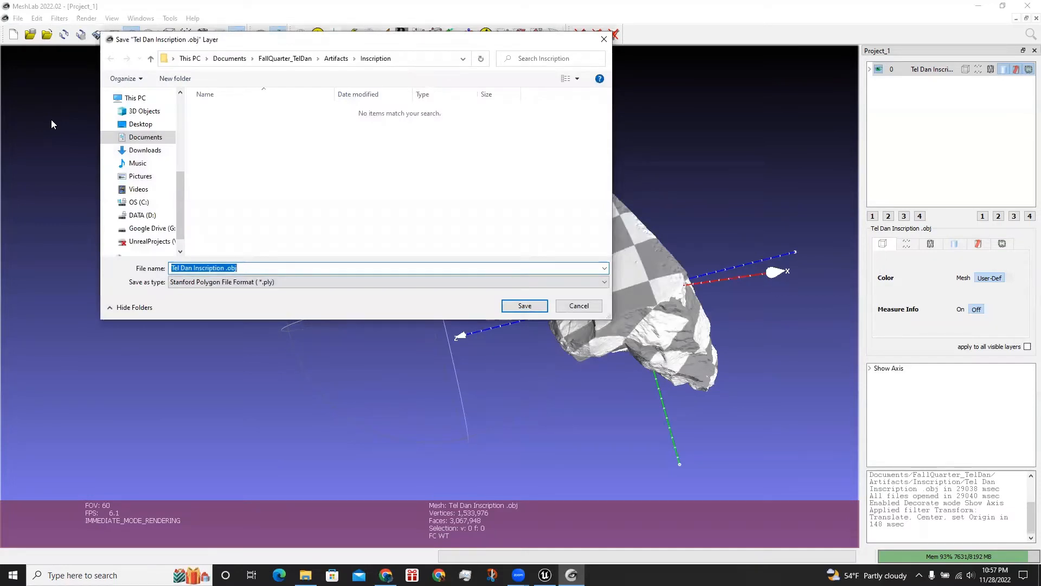
pyautogui.click(226, 268)
pyautogui.write('Pivot')
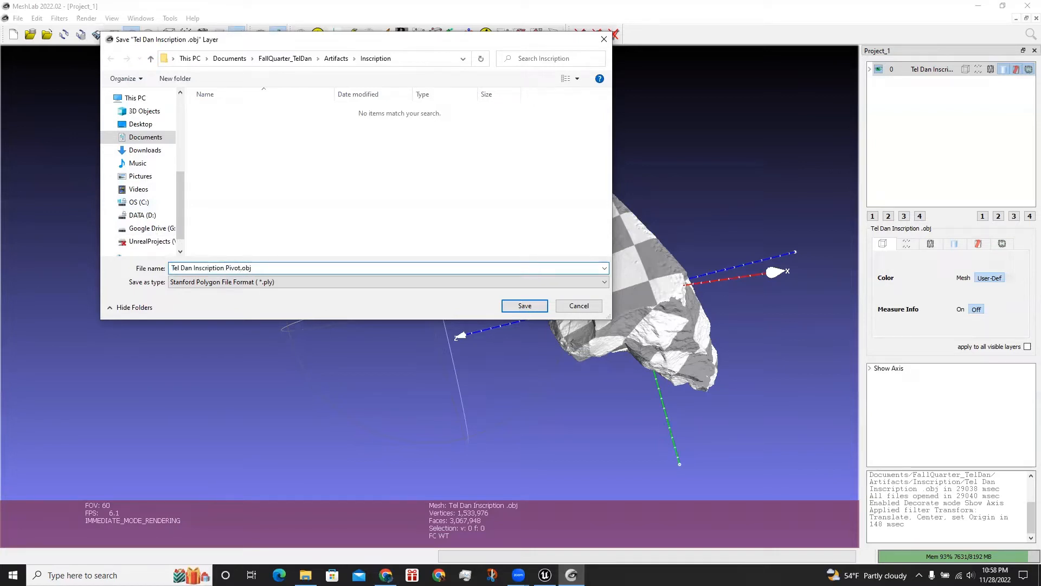
pyautogui.click(527, 305)
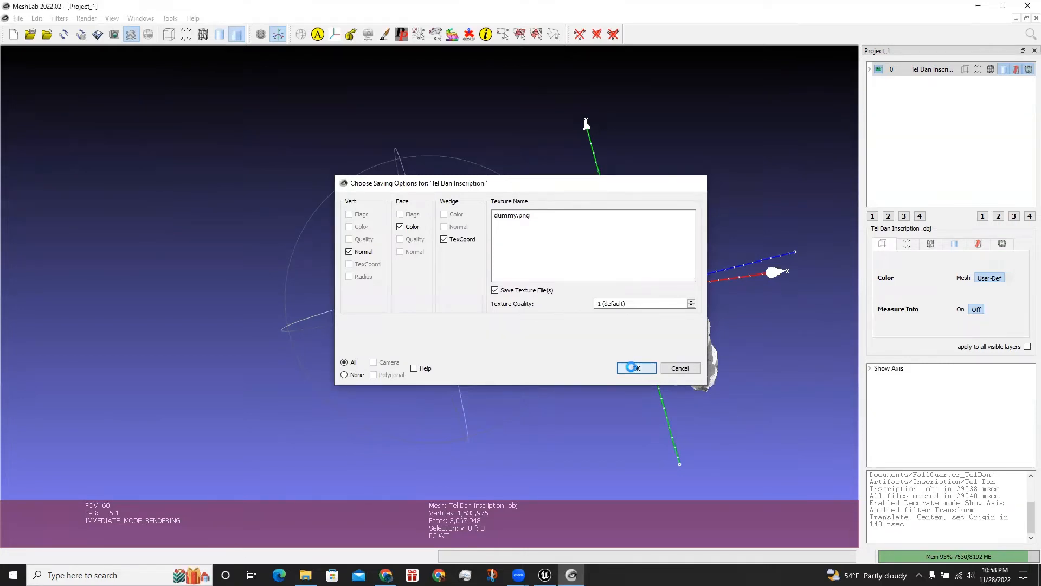
pyautogui.click(633, 368)
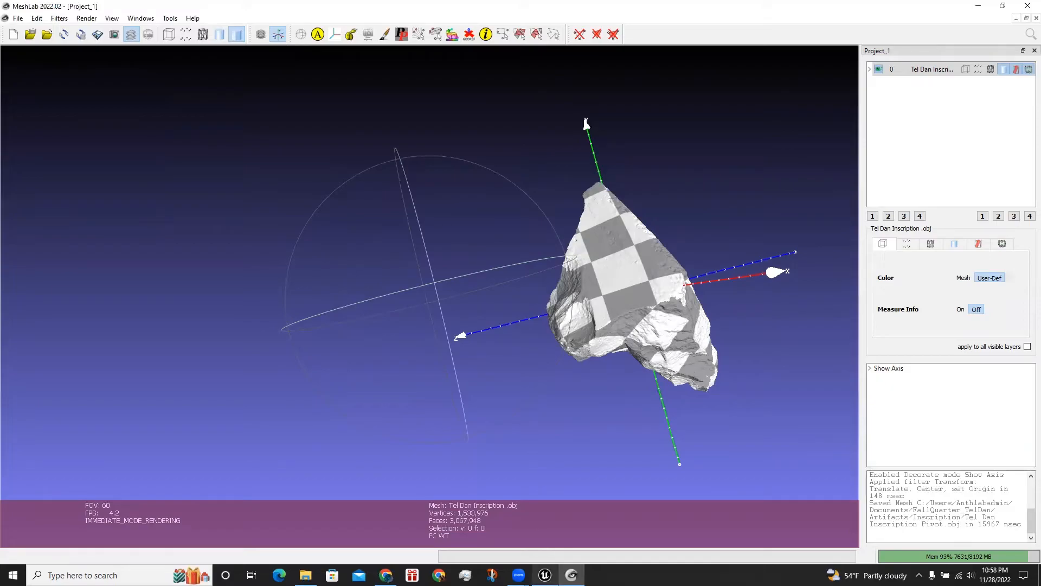
# Switch to Unreal and delete the off-pivot inscription mesh from the level and its Tel_Dan_Inscription_ asset from the Inscription folder.
pyautogui.click(545, 575)
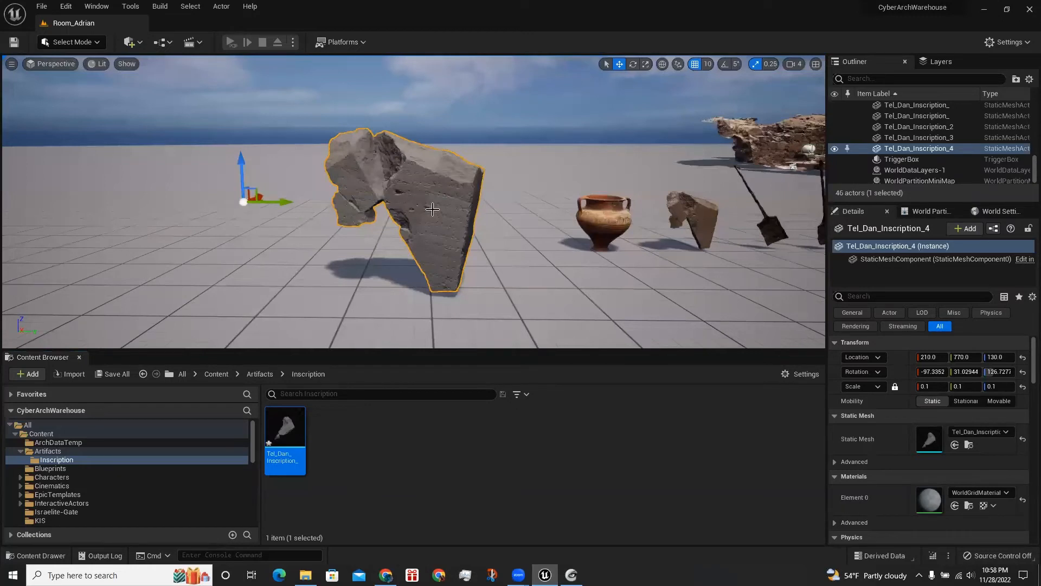
pyautogui.press('Delete')
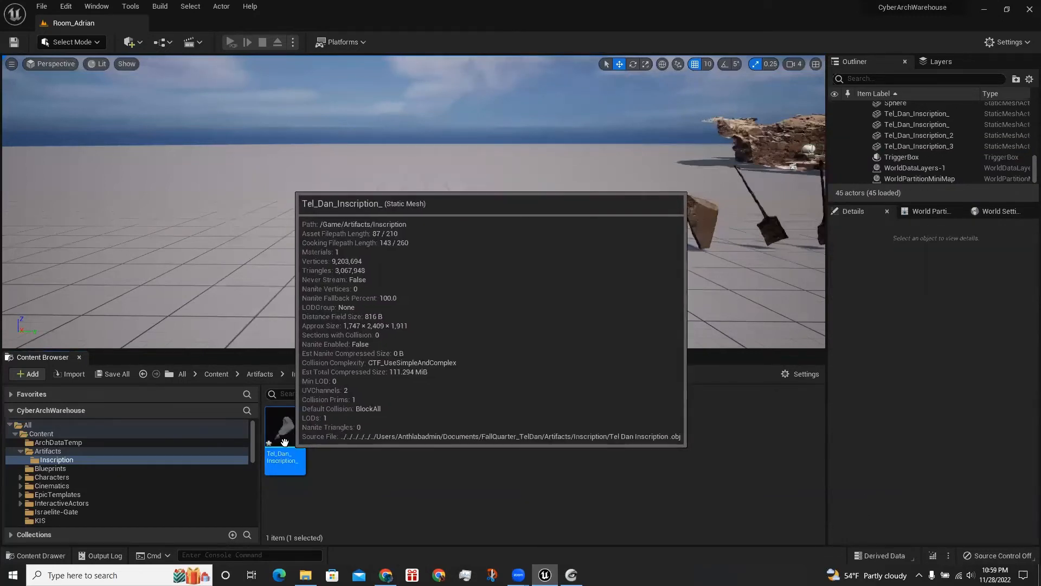
pyautogui.rightClick(285, 442)
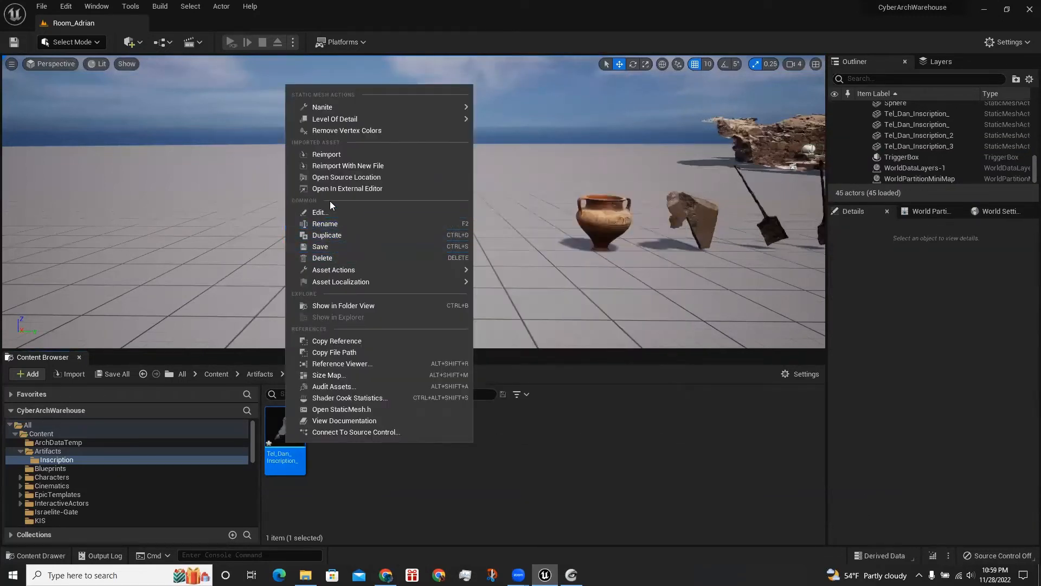
pyautogui.click(329, 258)
pyautogui.click(448, 463)
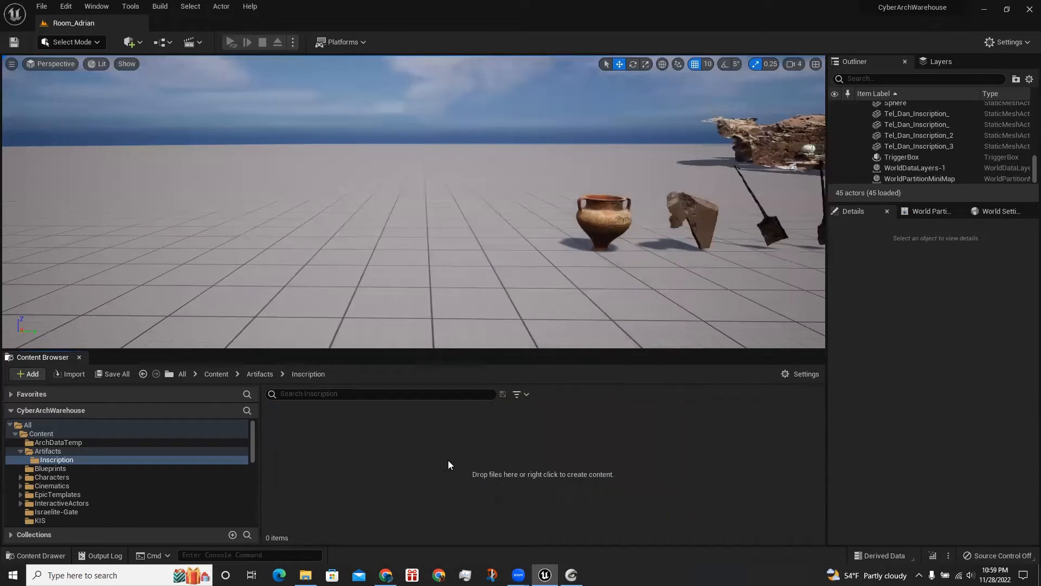
# Start importing Tel Dan Inscription Pivot.obj into the project's Inscription folder with the import rotation set to -97.33, 31.02944, 126.72.
pyautogui.click(305, 574)
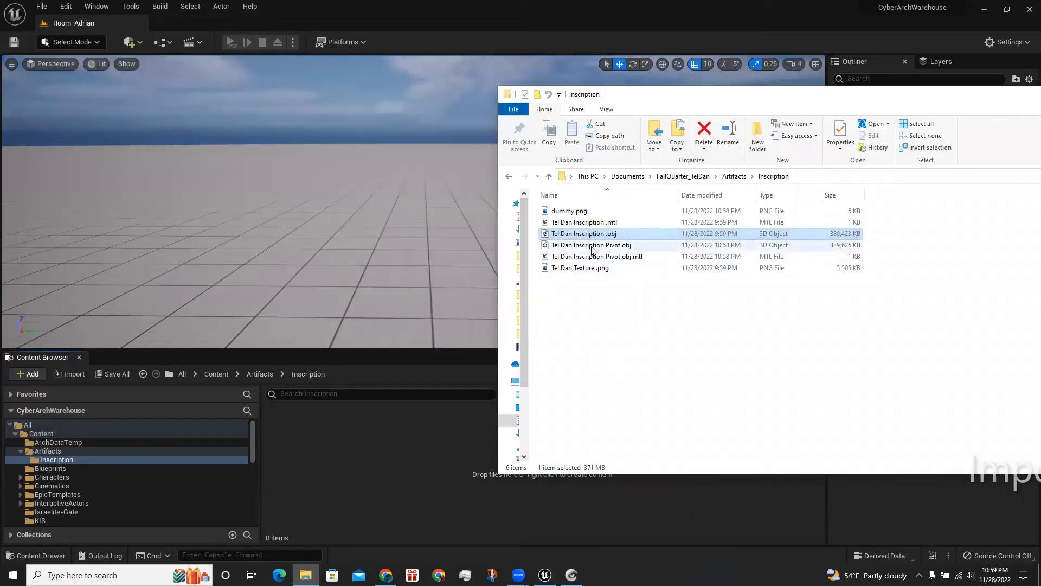
pyautogui.moveTo(592, 248); pyautogui.dragTo(394, 462)
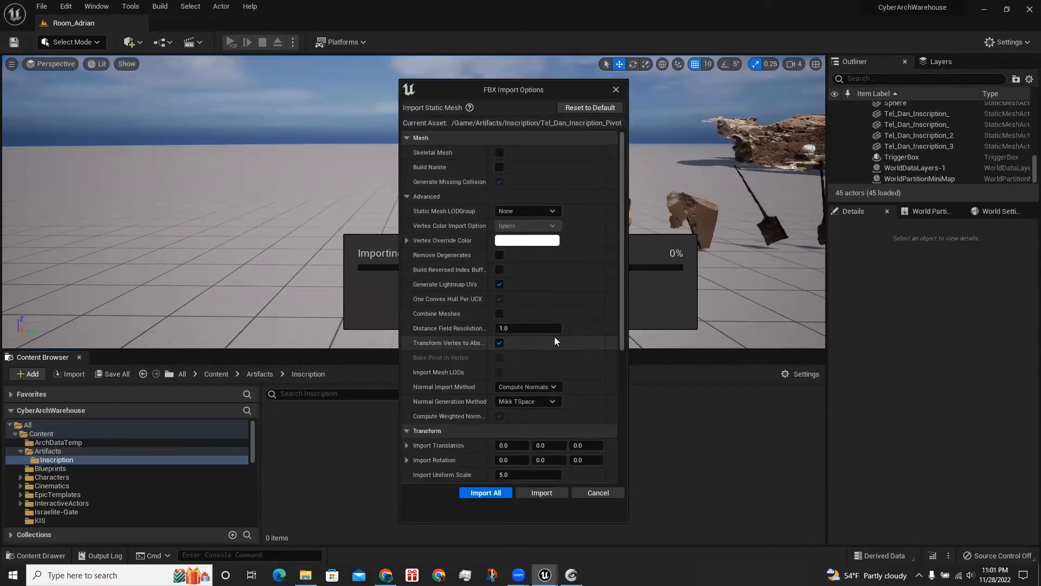
pyautogui.scroll(-5, 555, 341)
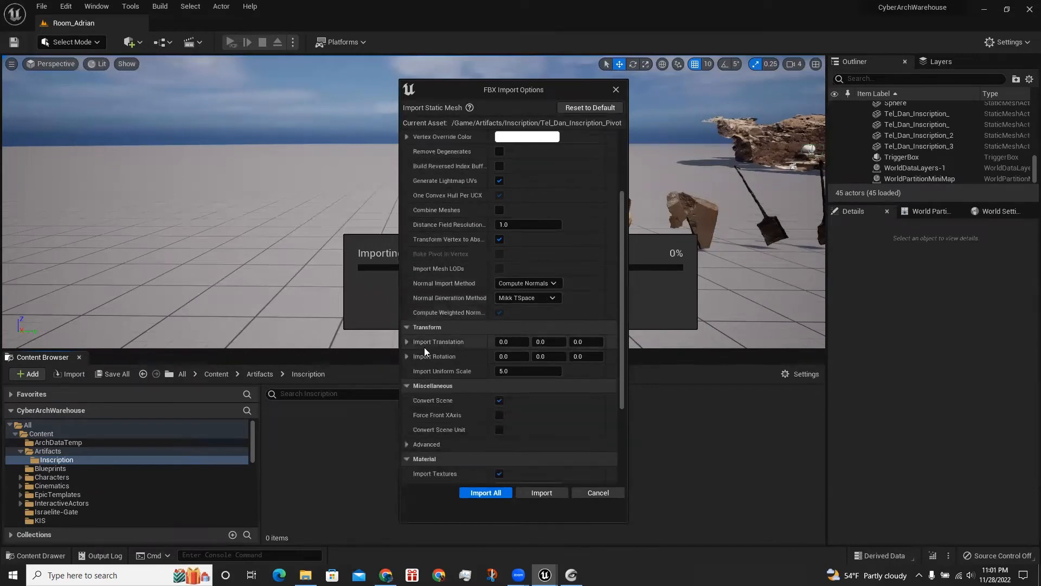
pyautogui.click(507, 357)
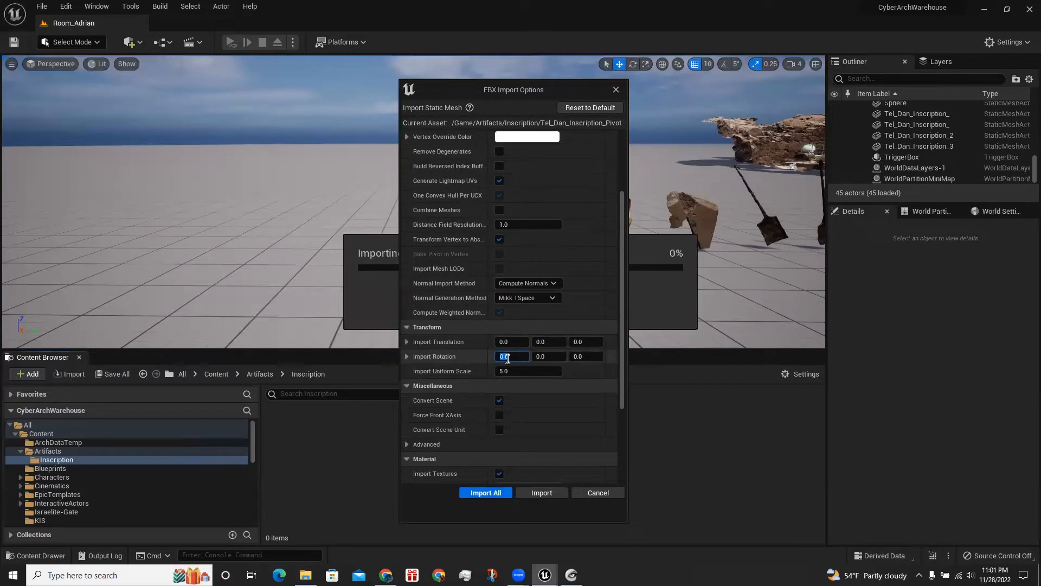
pyautogui.press('BackSpace')
pyautogui.write('-97.33')
pyautogui.click(554, 357)
pyautogui.write('31.02944')
pyautogui.click(579, 356)
pyautogui.press('BackSpace')
pyautogui.write('126.72')
# Complete the mesh import without creating a material and place the new mesh beside the vessel at 0.1 scale, about Y 920, Z 120.
pyautogui.scroll(-5, 529, 357)
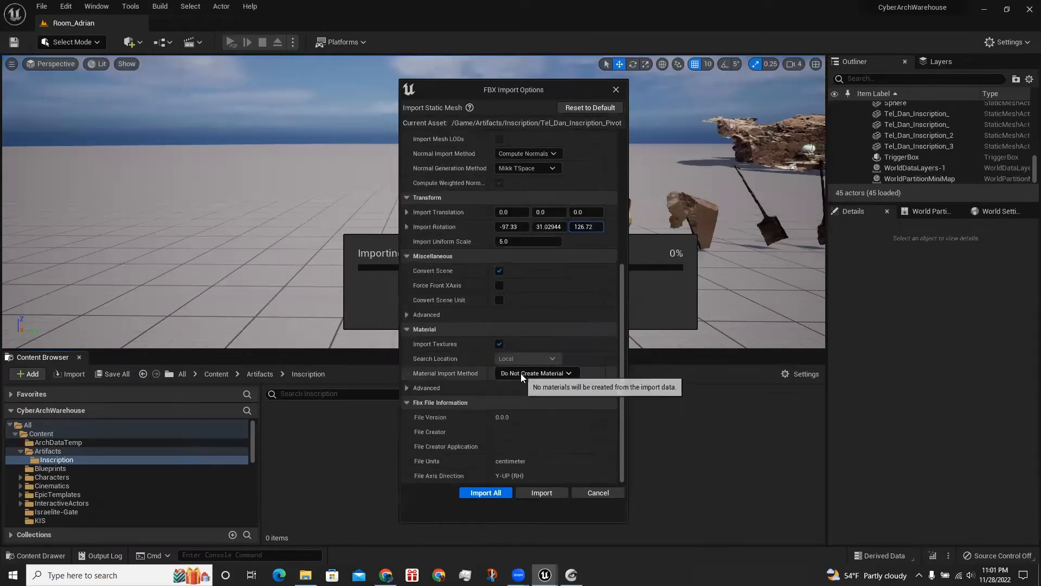
pyautogui.click(486, 494)
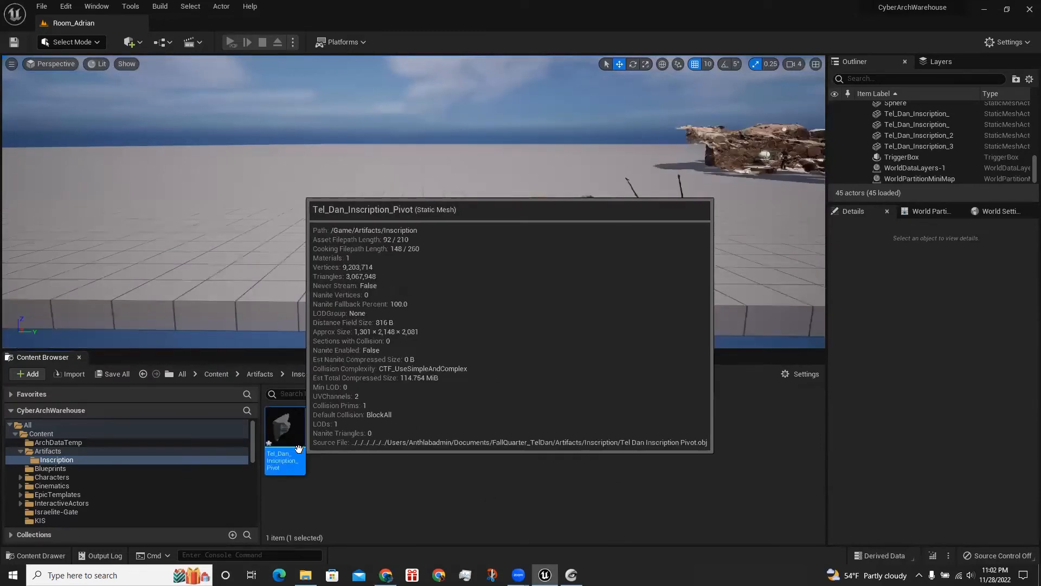
pyautogui.moveTo(298, 448); pyautogui.dragTo(418, 227)
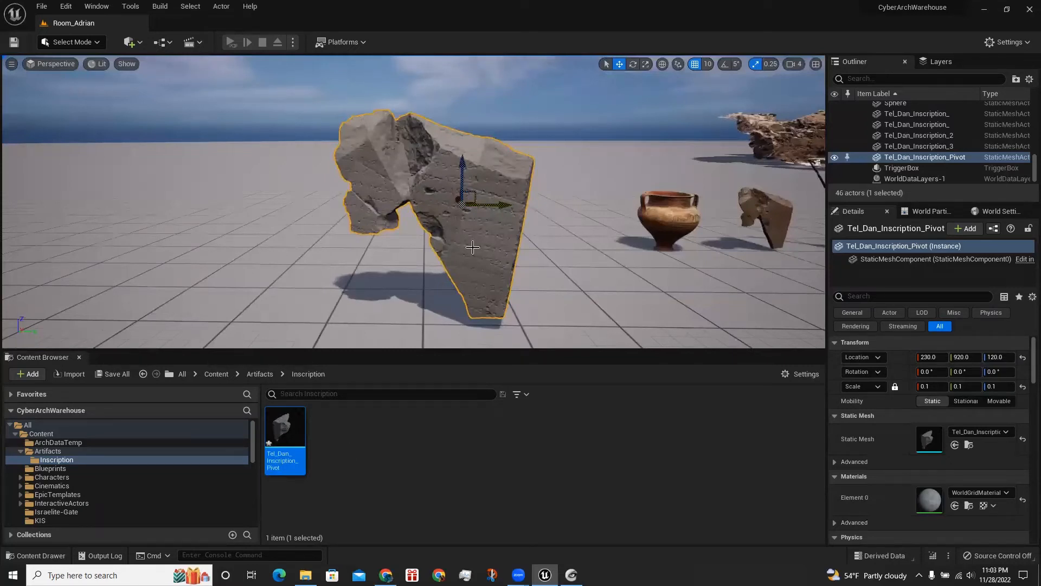
# Import Tel Dan Texture .png from the Inscription folder on disk into the project's Inscription folder.
pyautogui.click(305, 575)
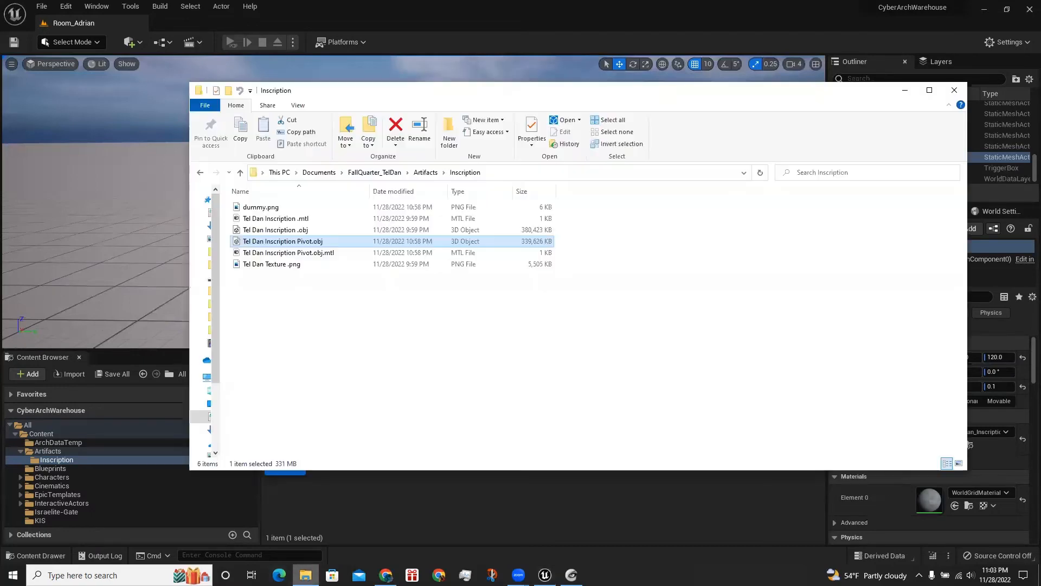
pyautogui.moveTo(395, 100); pyautogui.dragTo(713, 101)
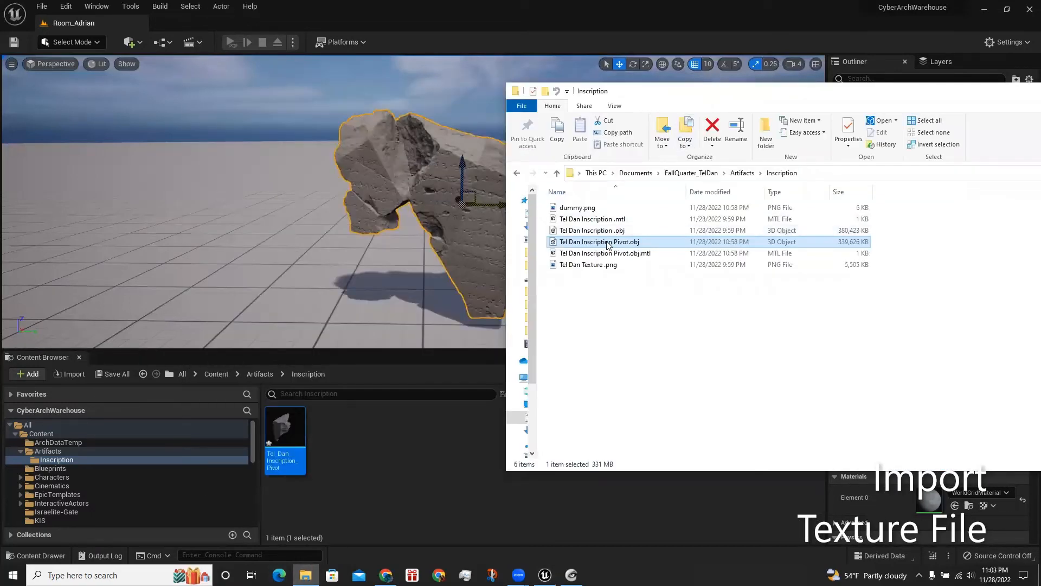
pyautogui.moveTo(602, 266); pyautogui.dragTo(342, 451)
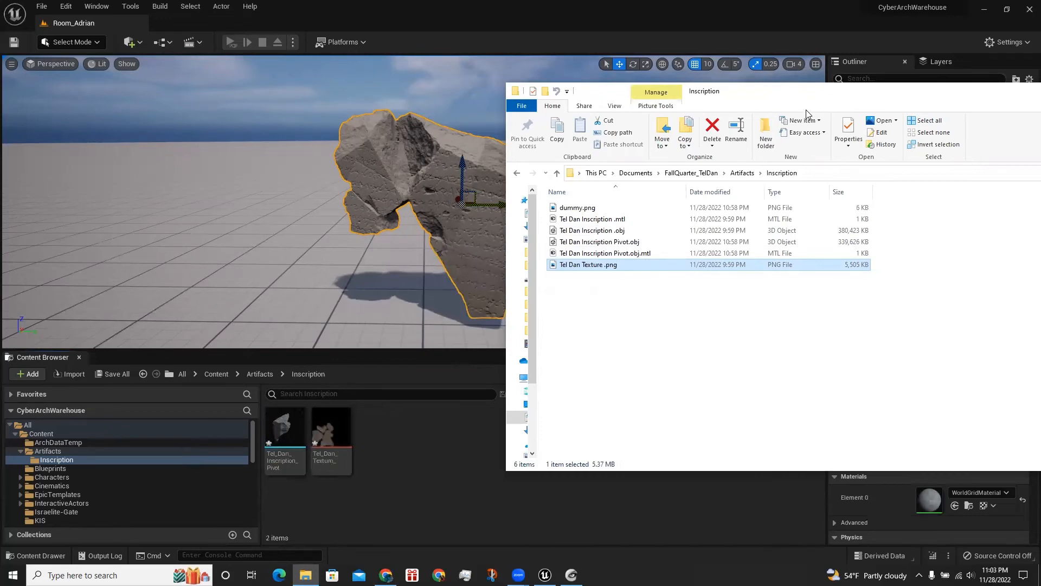
pyautogui.moveTo(814, 96); pyautogui.dragTo(776, 100)
pyautogui.click(409, 441)
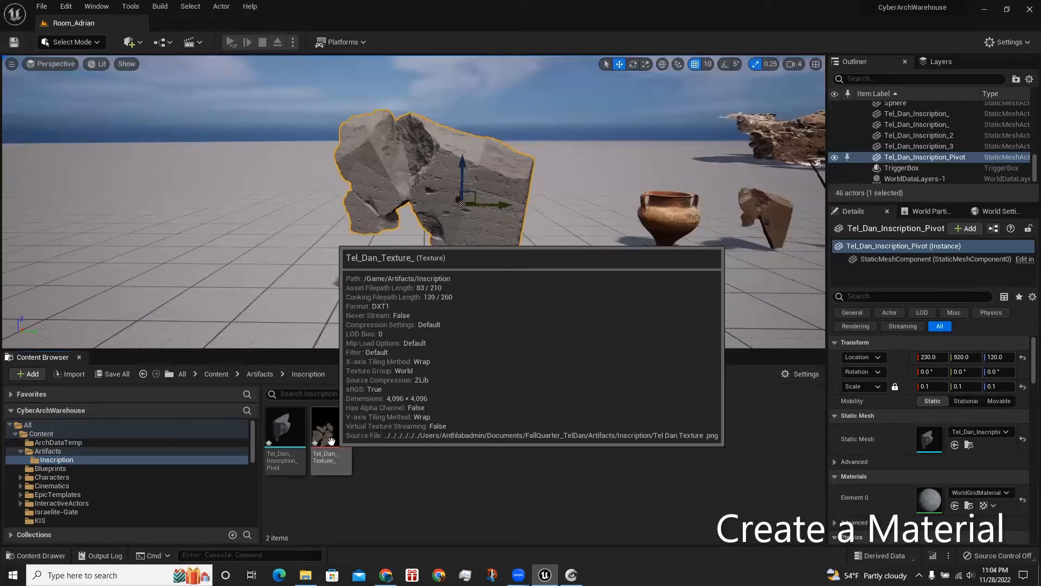
# Create a material from the imported Tel Dan texture and keep its default name.
pyautogui.rightClick(332, 441)
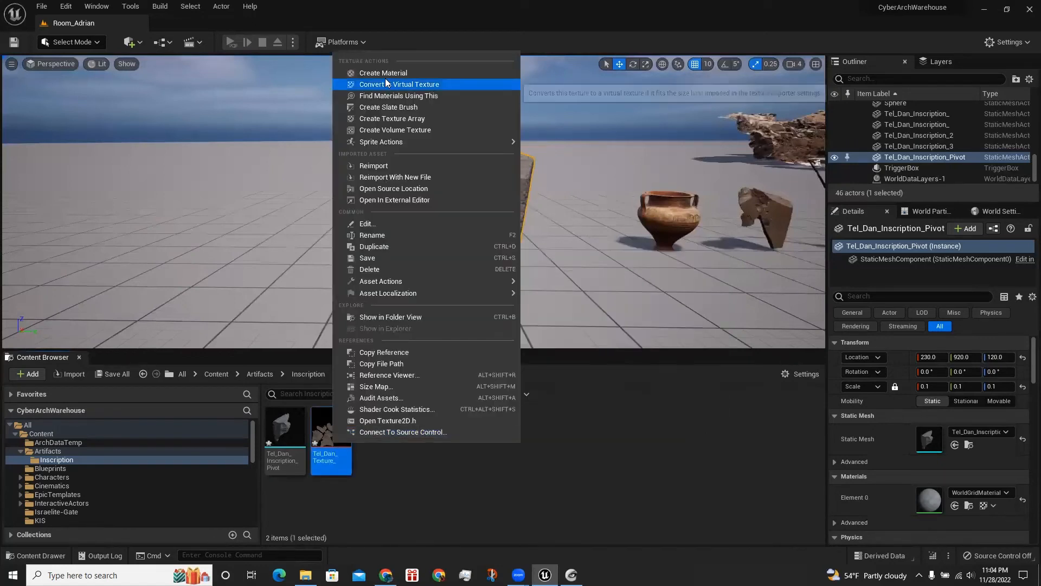
pyautogui.click(384, 74)
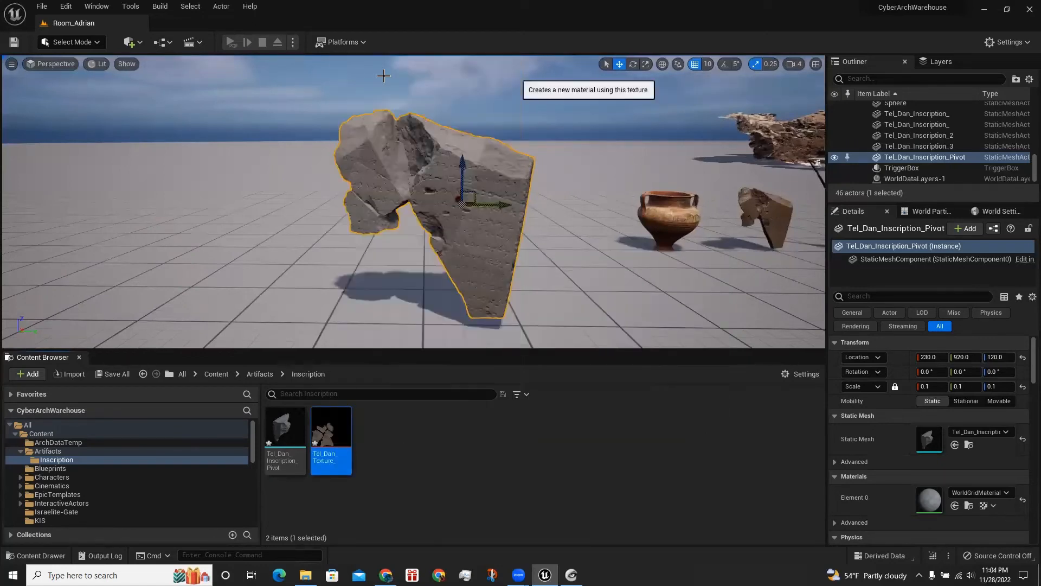
pyautogui.press('Return')
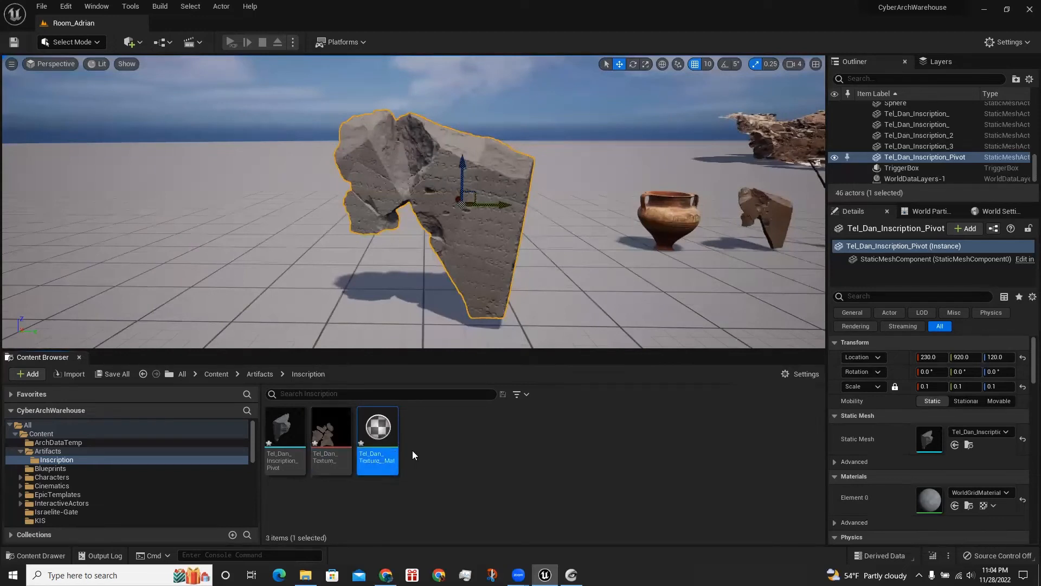
pyautogui.moveTo(391, 439)
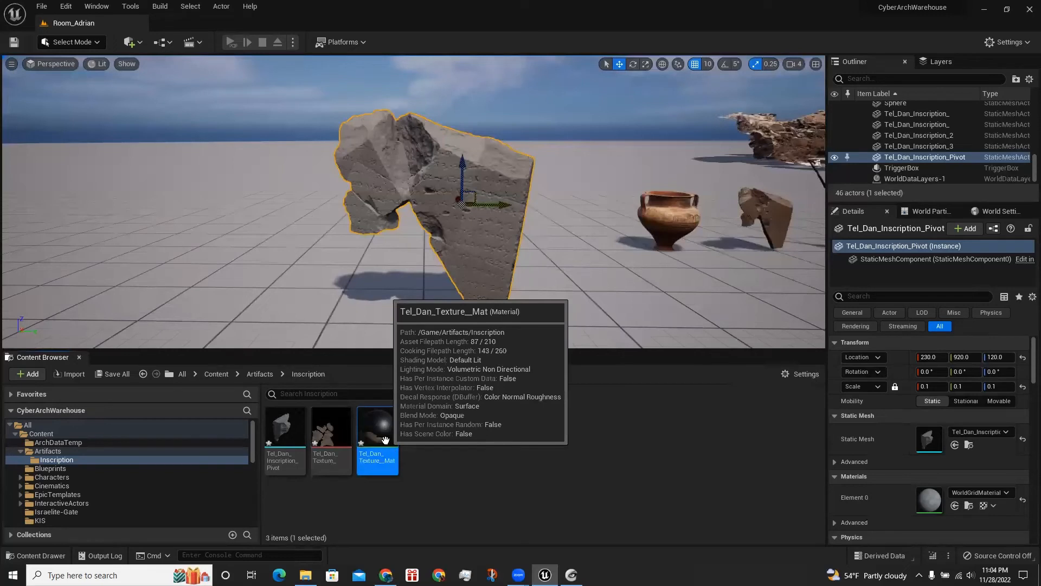
# Assign the Tel_Dan_Texture__Mat material to Element 0 of the placed Tel_Dan_Inscription_Pivot actor.
pyautogui.keyDown('ctrl'); pyautogui.click(384, 444); pyautogui.keyUp('ctrl')
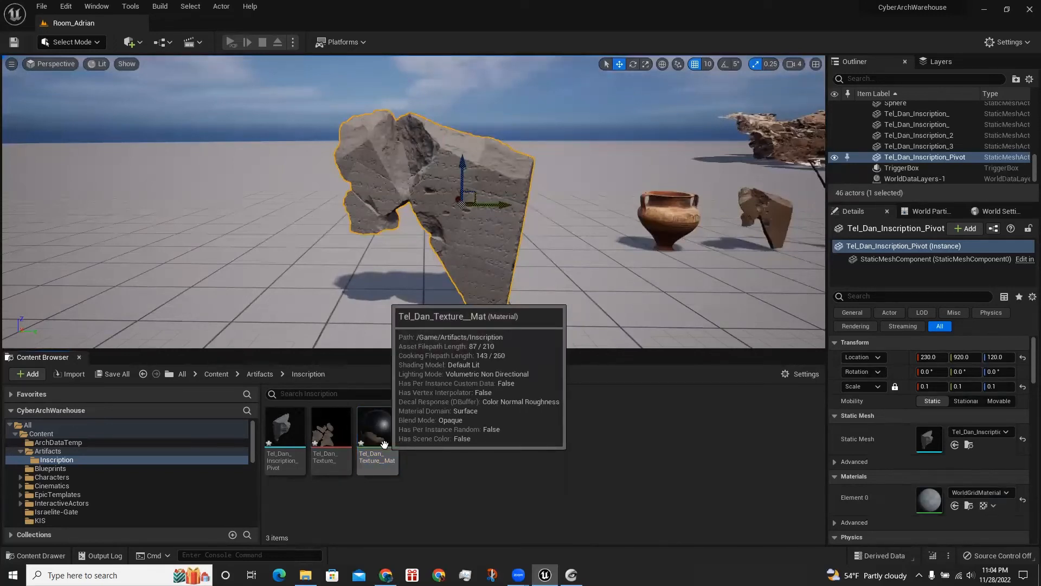
pyautogui.moveTo(384, 444); pyautogui.dragTo(933, 502)
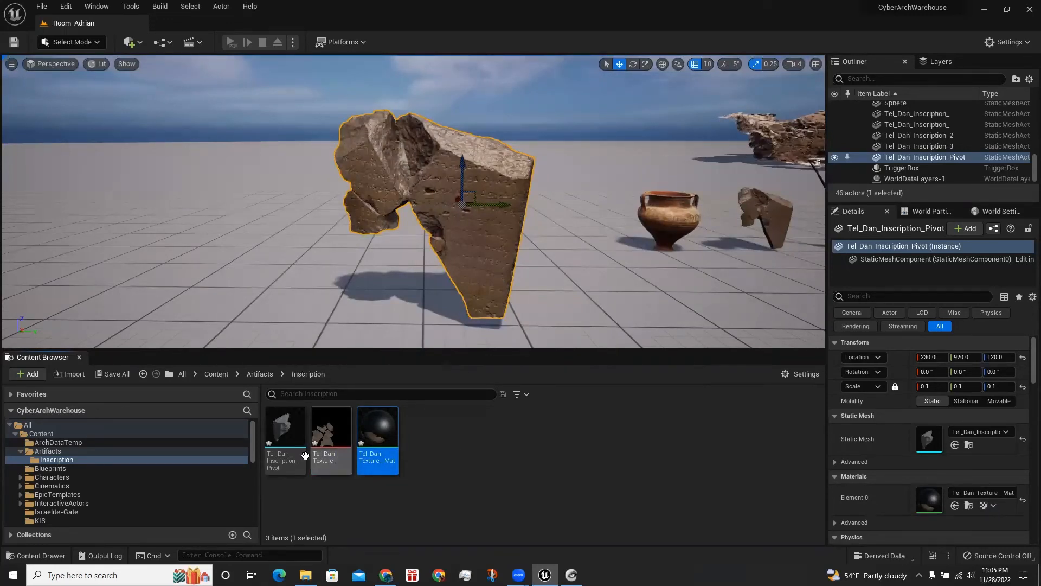
# Open the Tel_Dan_Inscription_Pivot mesh asset for editing in an enlarged floating window that leaves the Inscription folder's assets accessible.
pyautogui.moveTo(292, 447)
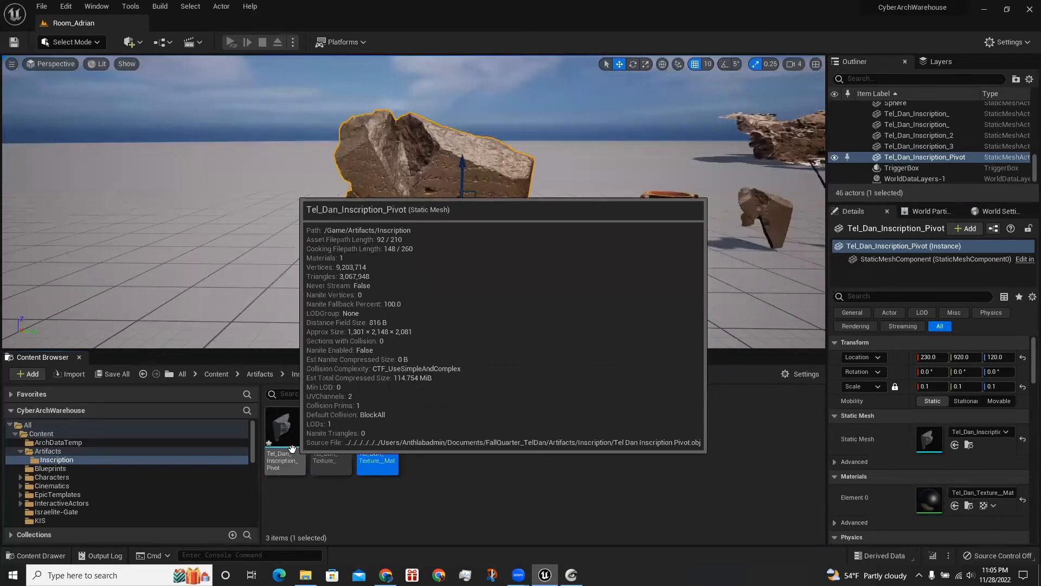
pyautogui.doubleClick(292, 447)
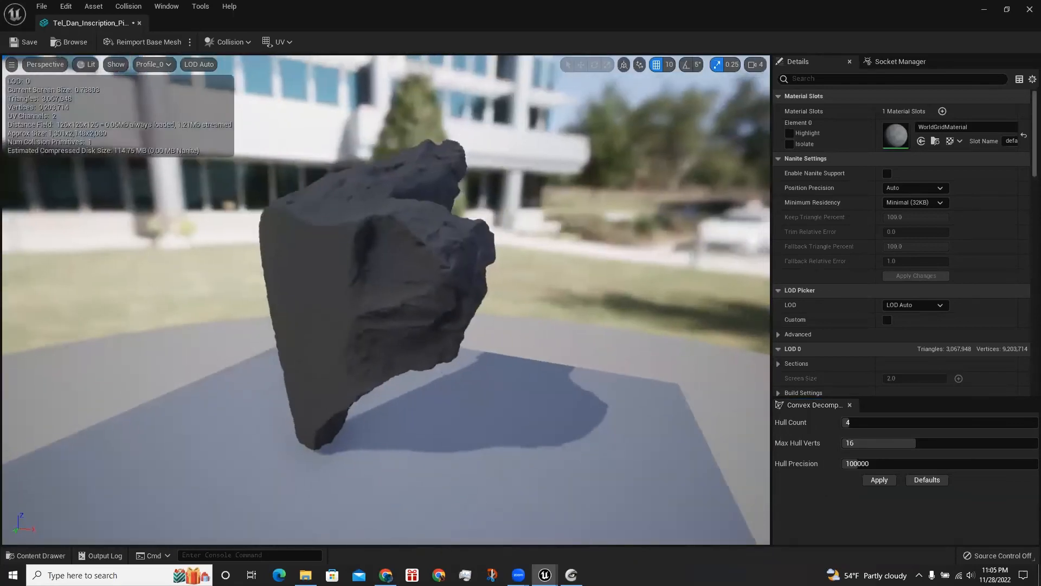
pyautogui.moveTo(386, 299); pyautogui.dragTo(400, 284)
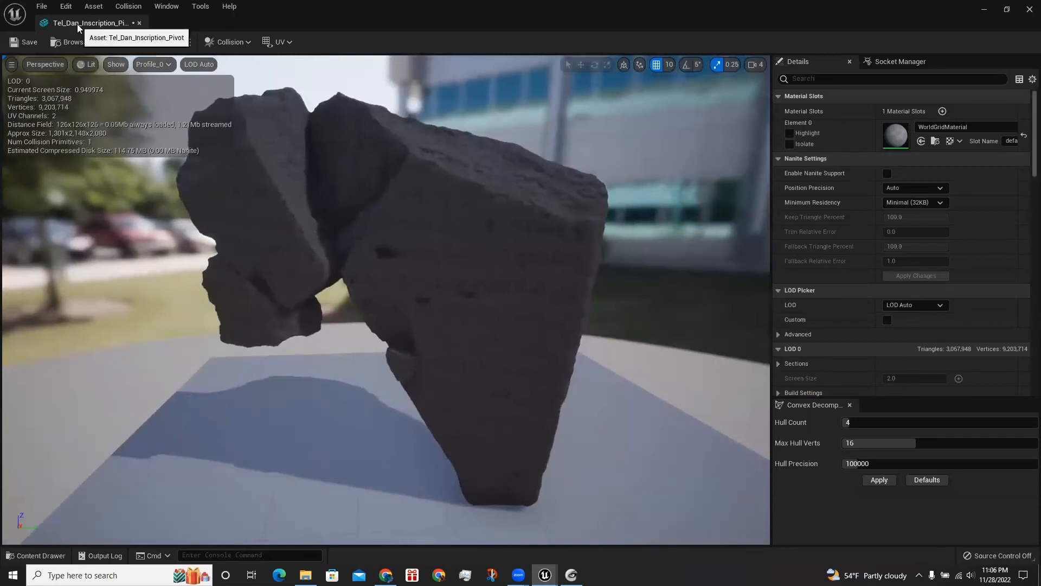
pyautogui.moveTo(77, 24); pyautogui.dragTo(176, 25)
pyautogui.click(101, 23)
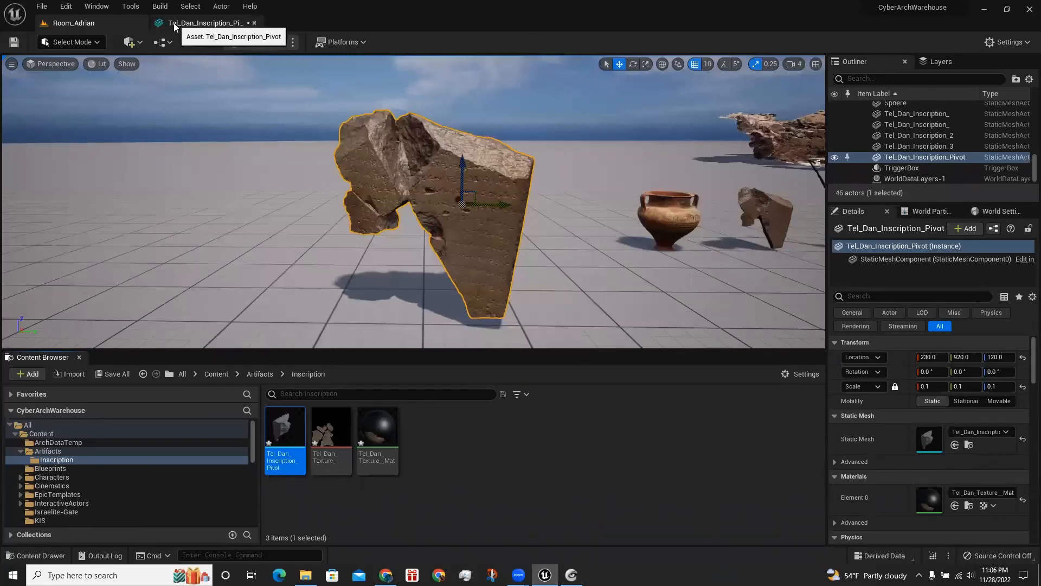
pyautogui.click(184, 24)
pyautogui.moveTo(183, 24); pyautogui.dragTo(477, 137)
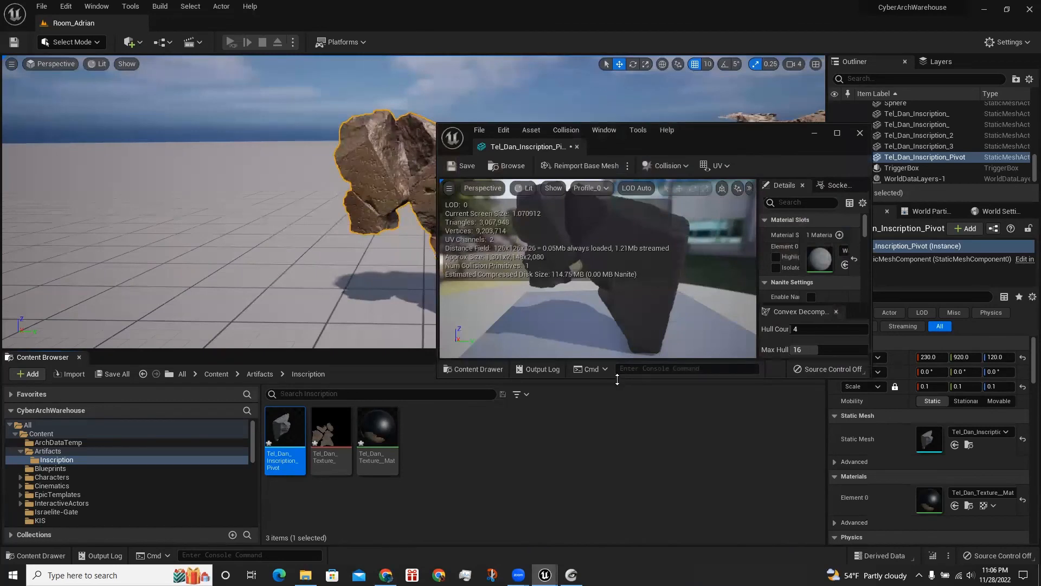
pyautogui.moveTo(617, 379); pyautogui.dragTo(617, 542)
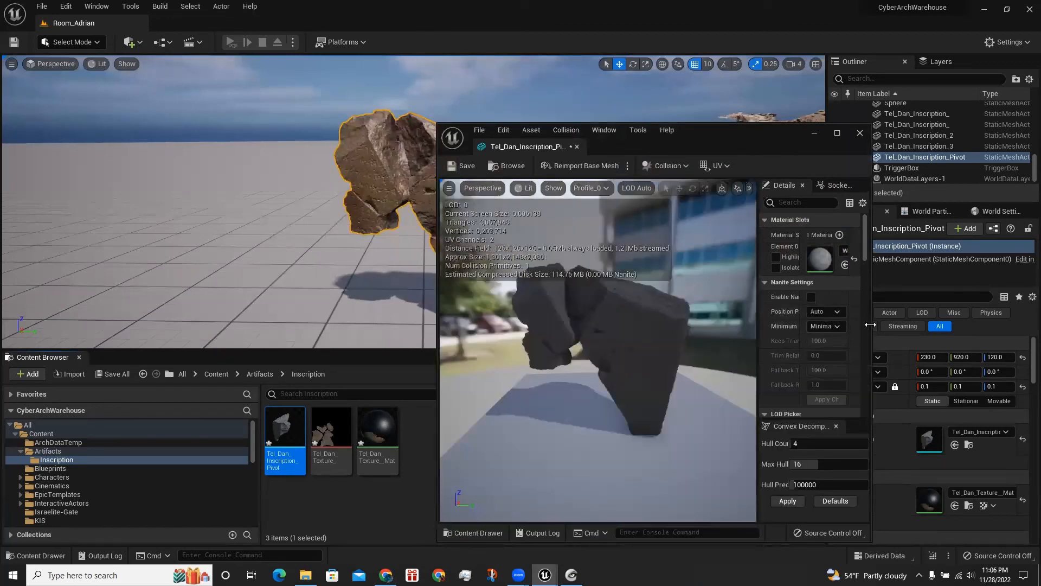
pyautogui.moveTo(870, 324); pyautogui.dragTo(925, 339)
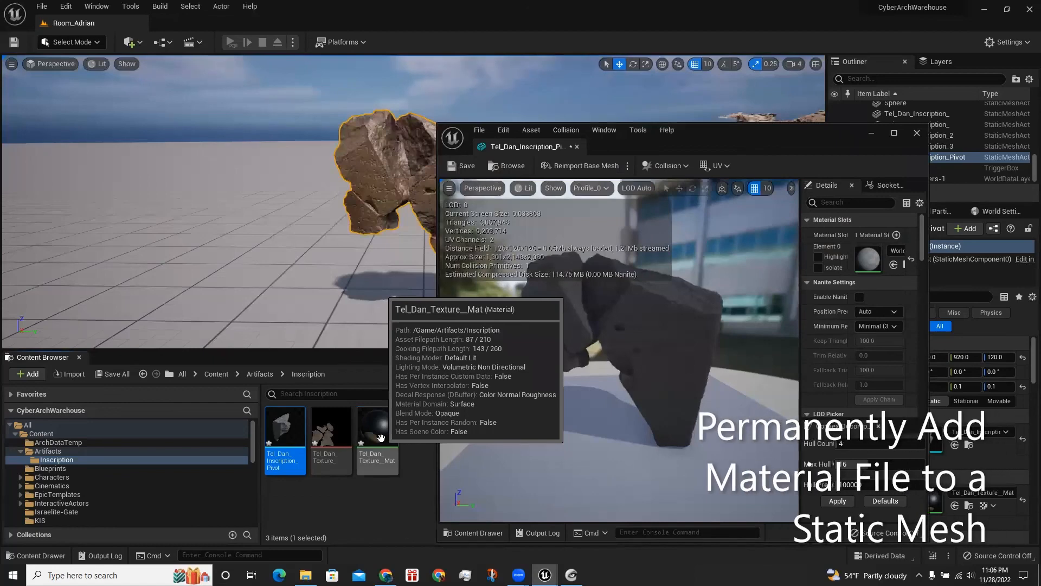
# Assign Tel_Dan_Texture__Mat to the mesh asset's Element 0 material slot and save the asset.
pyautogui.moveTo(380, 442); pyautogui.dragTo(867, 265)
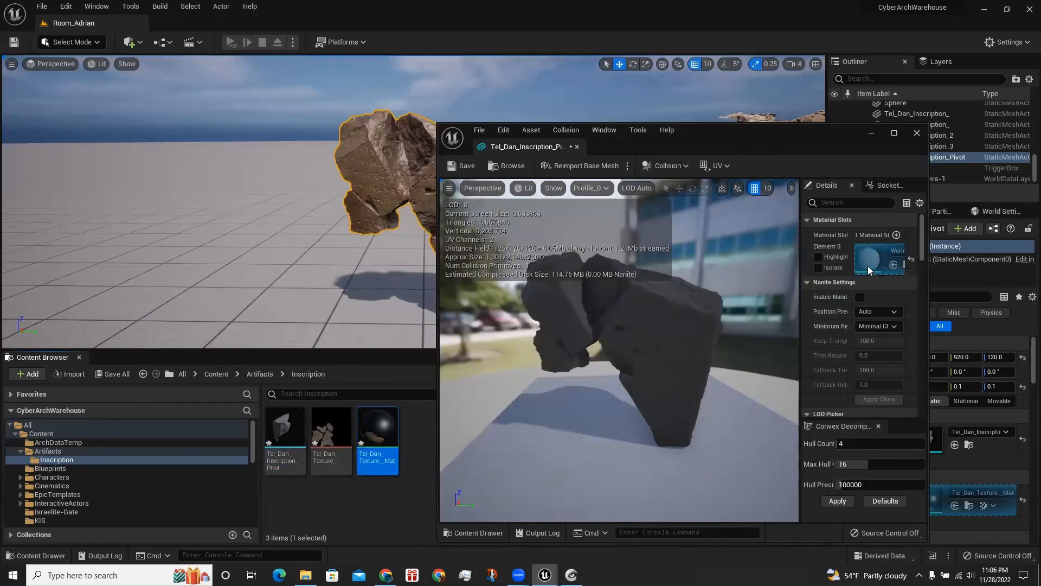
pyautogui.click(459, 165)
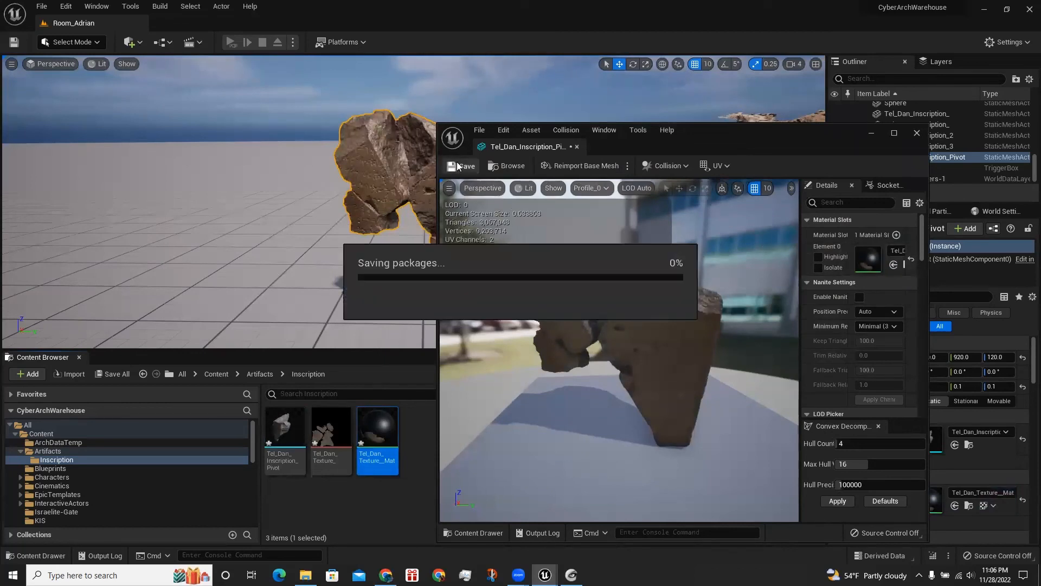